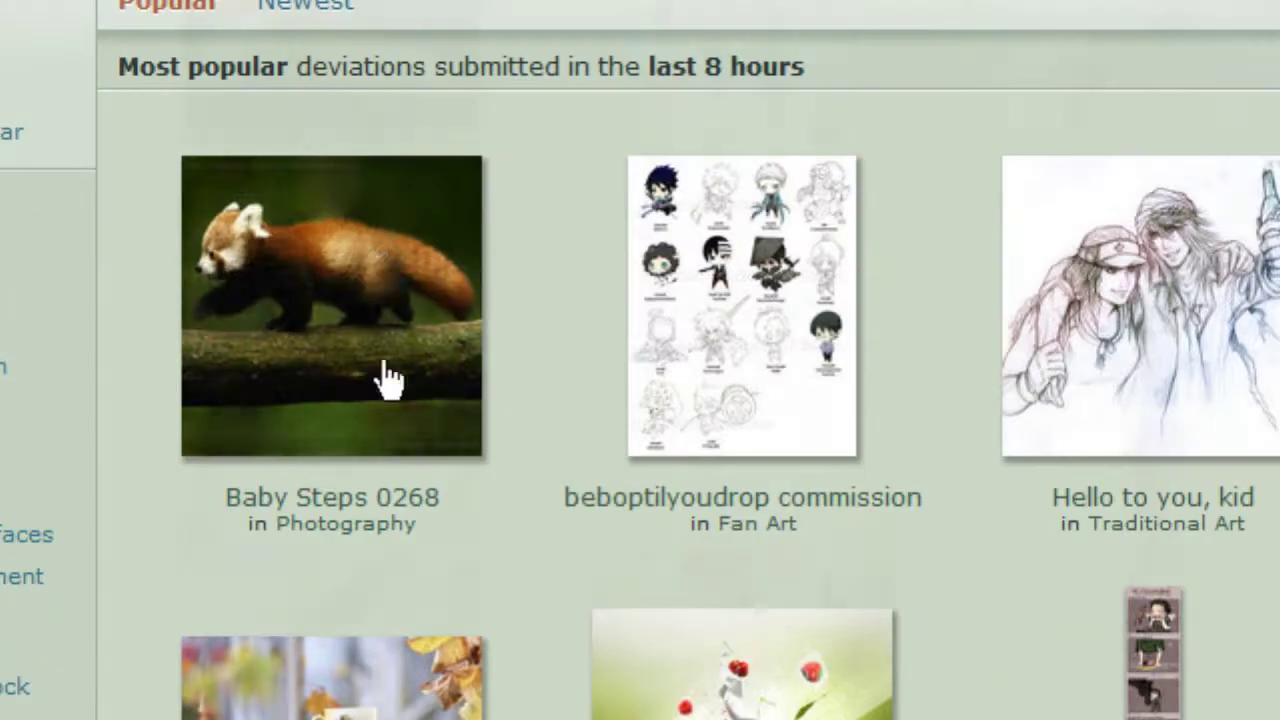
Step: Search deviantART for "royale for windows vista basic"
type("royale")
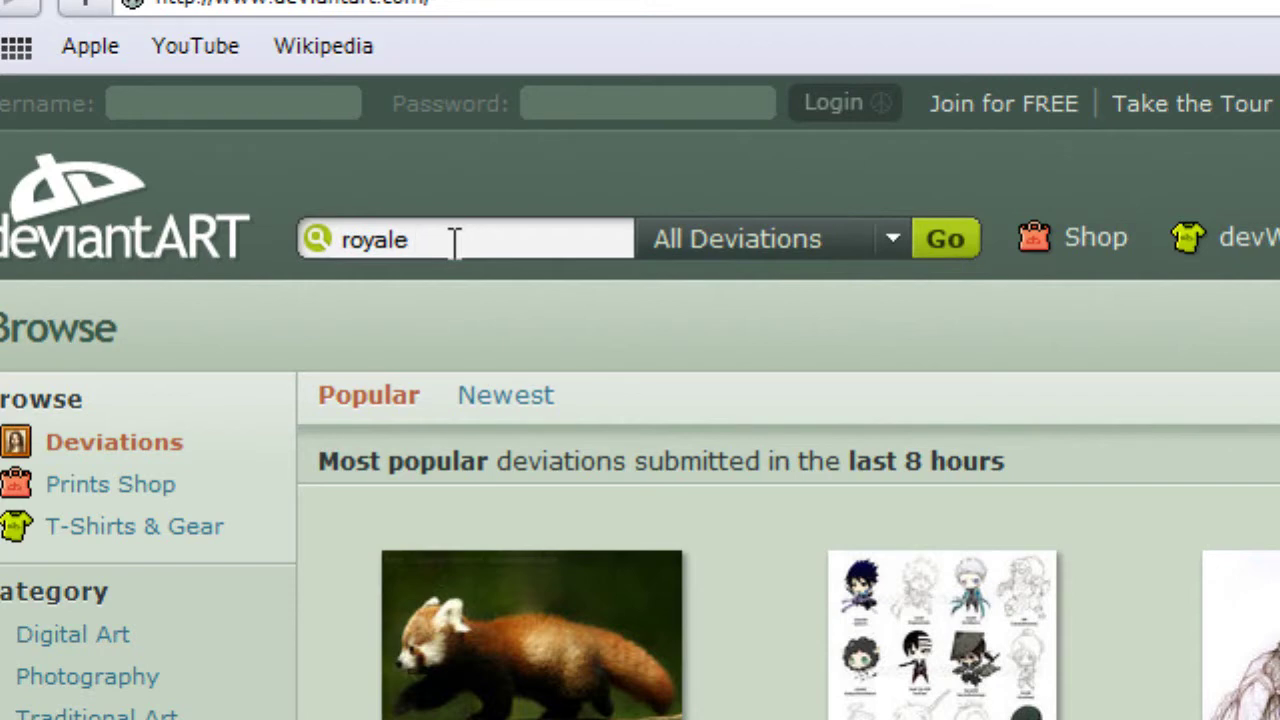
type("for windows vista ")
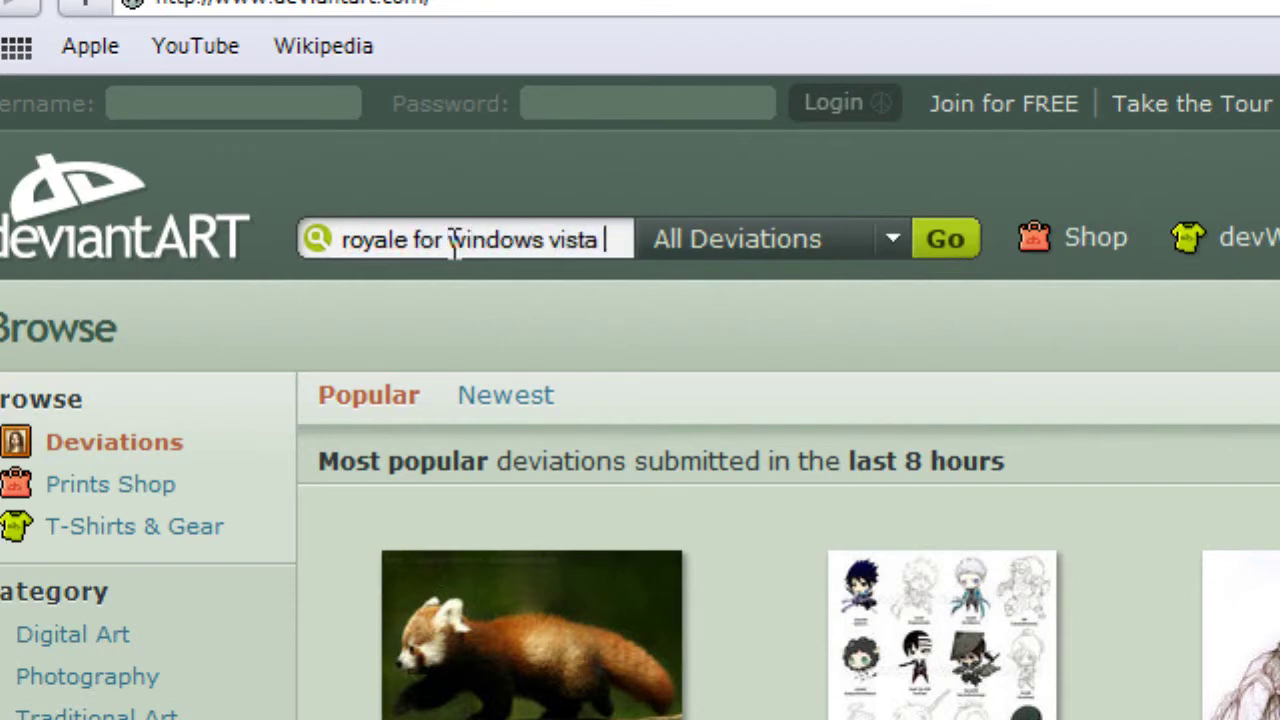
type("basic")
key("Return")
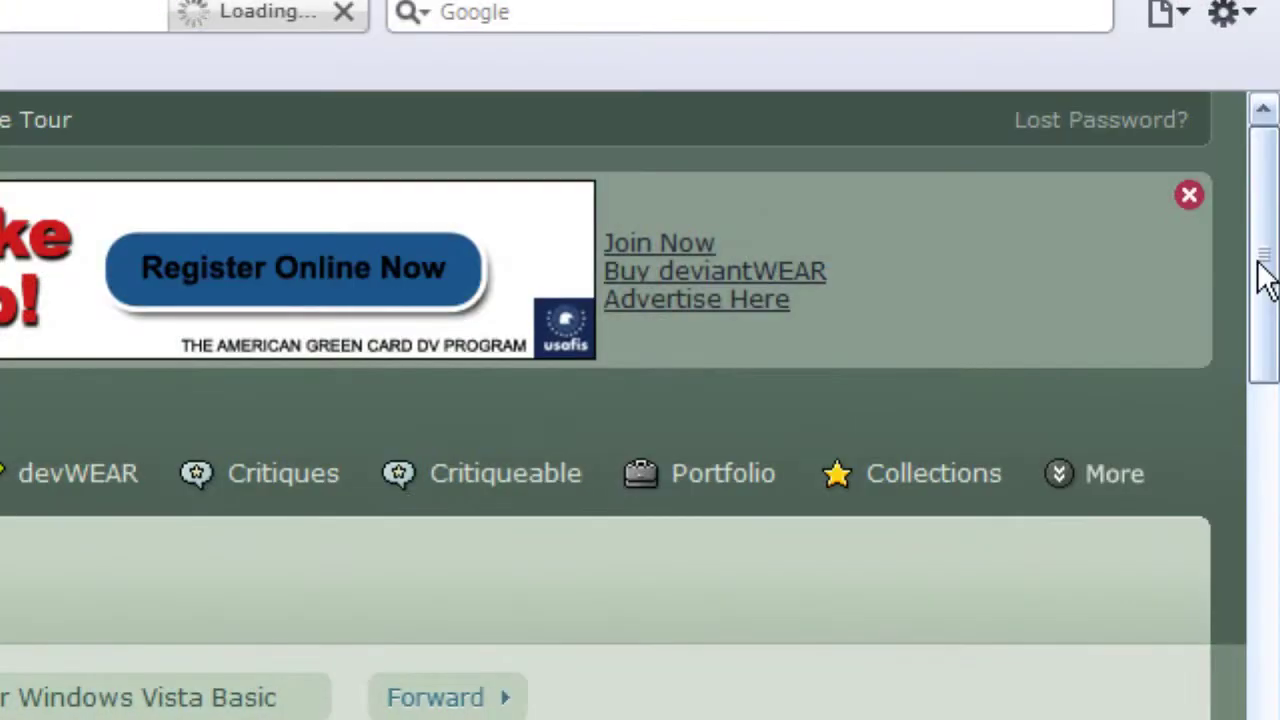
Step: Download the Royale for Vista Basic theme from its deviantART page and save it as a ZIP archive
left_click_drag(1266, 77, 1214, 186)
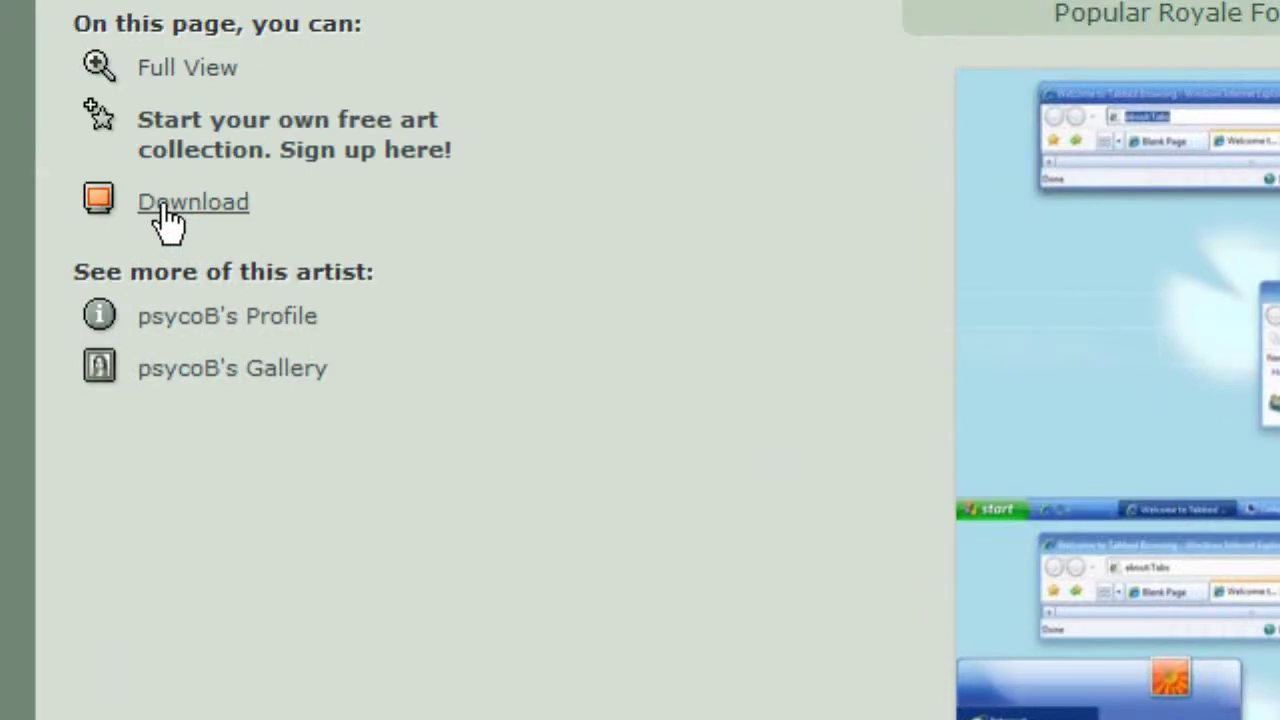
left_click(163, 208)
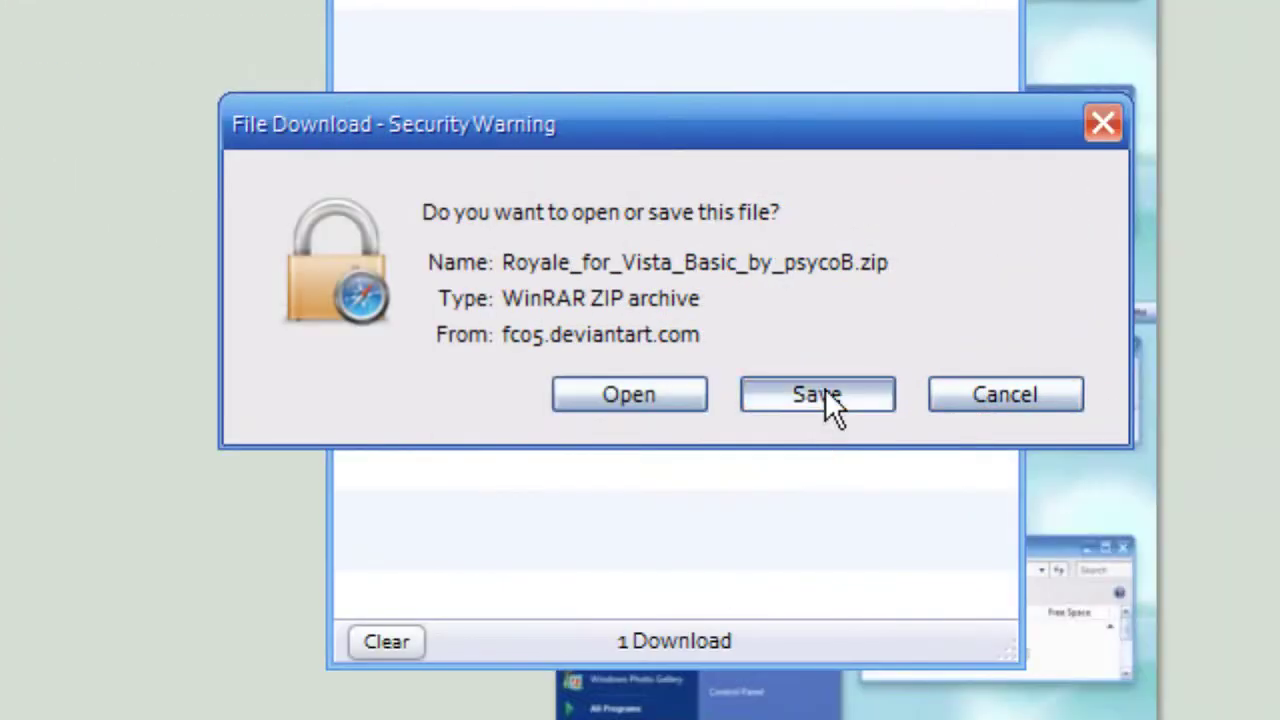
left_click(825, 390)
left_click(486, 243)
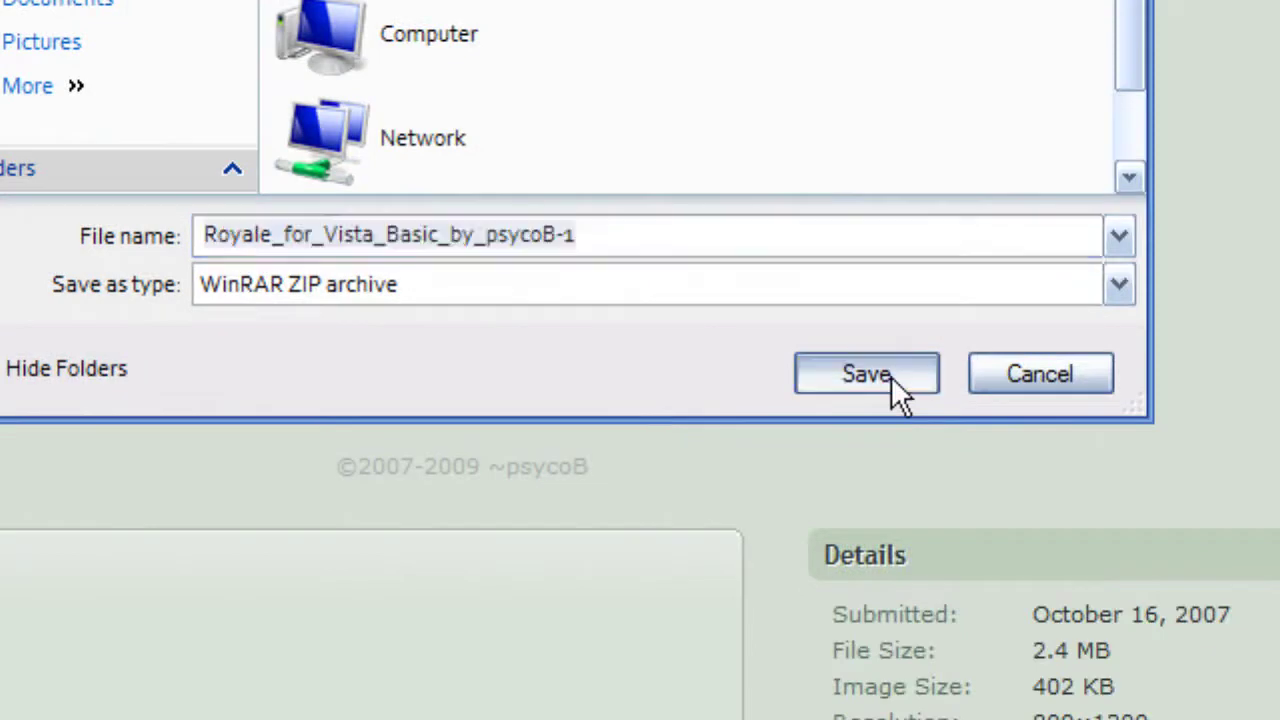
left_click(889, 378)
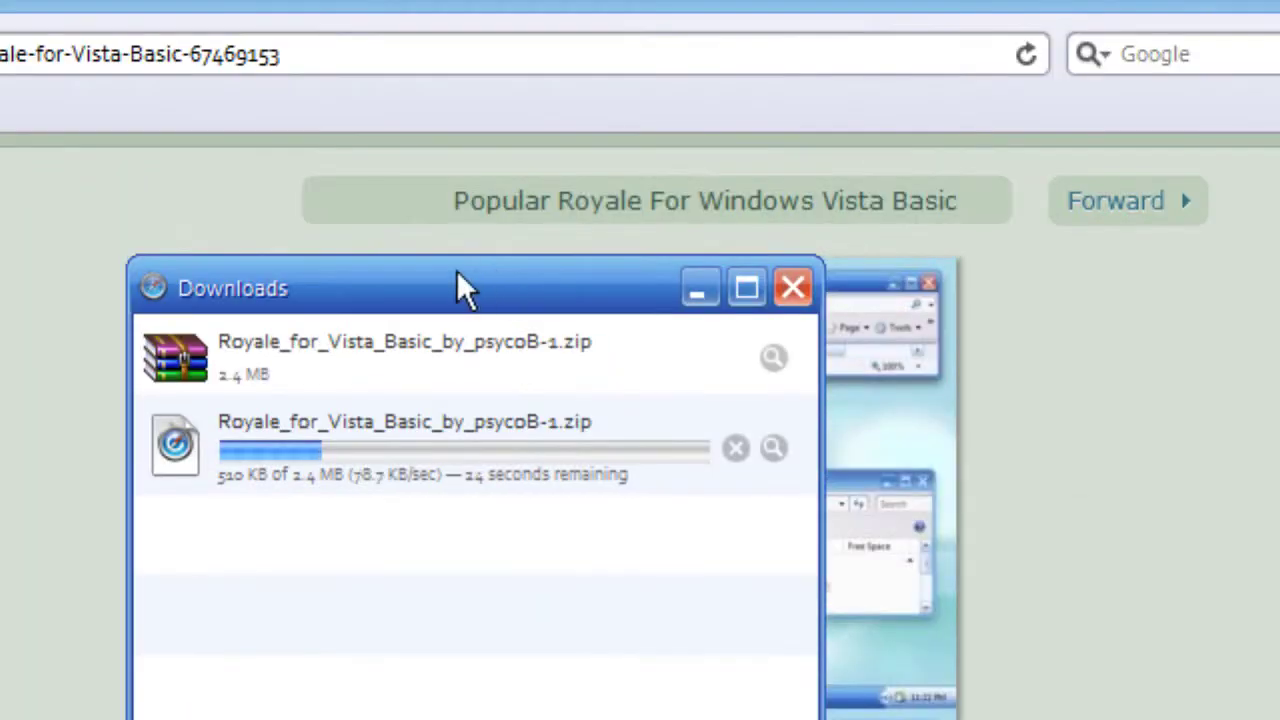
Step: Stop the duplicate theme download and open the already downloaded ZIP in WinRAR, dismissing the licence reminder
left_click_drag(257, 100, 307, 123)
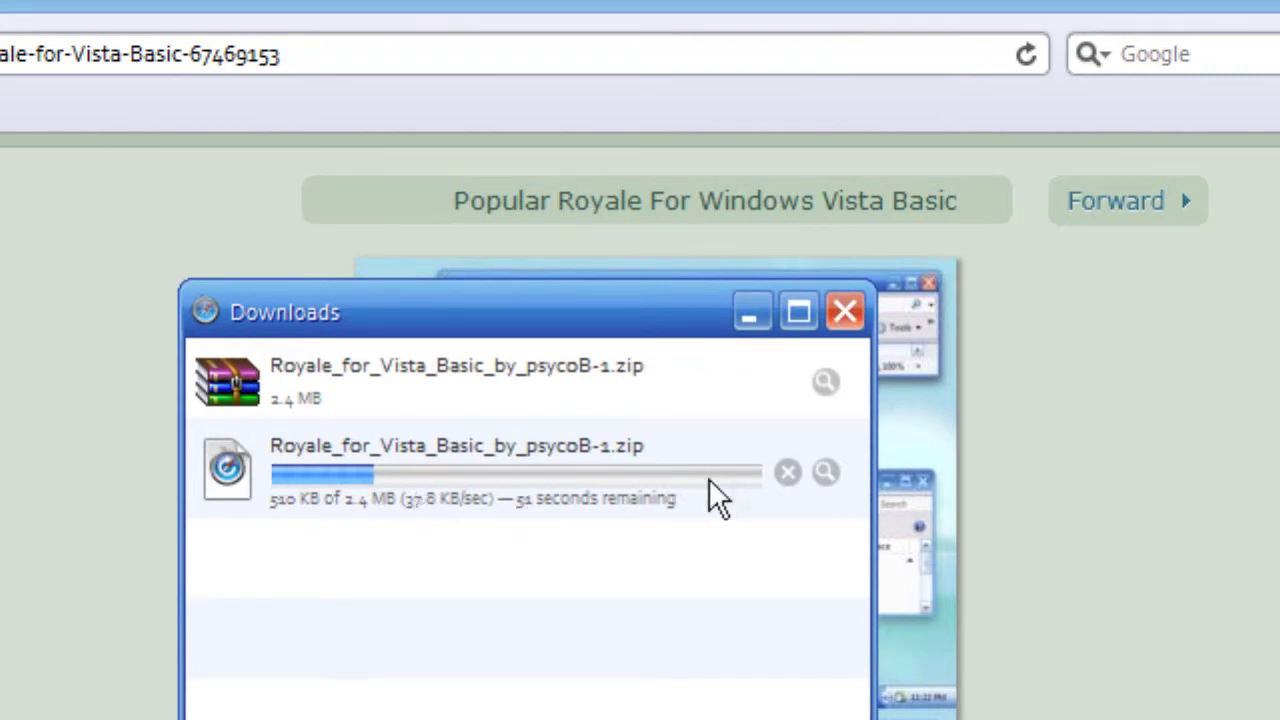
left_click(788, 472)
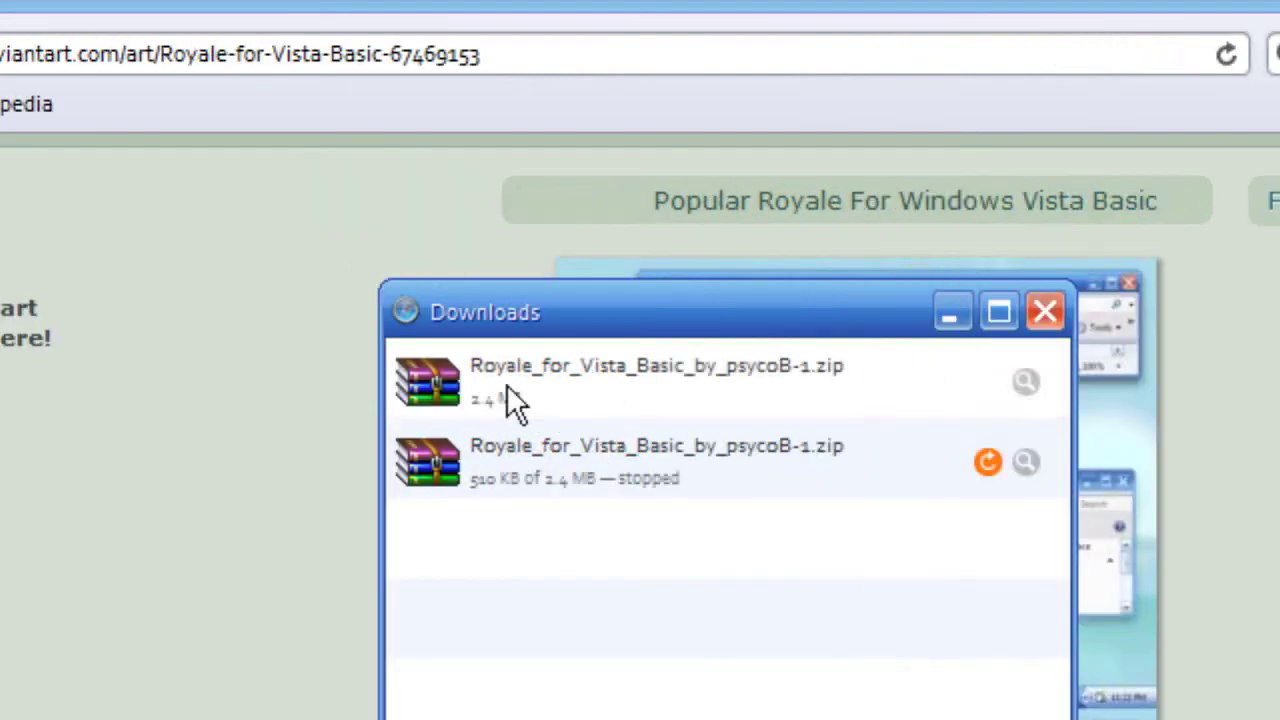
double_click(316, 388)
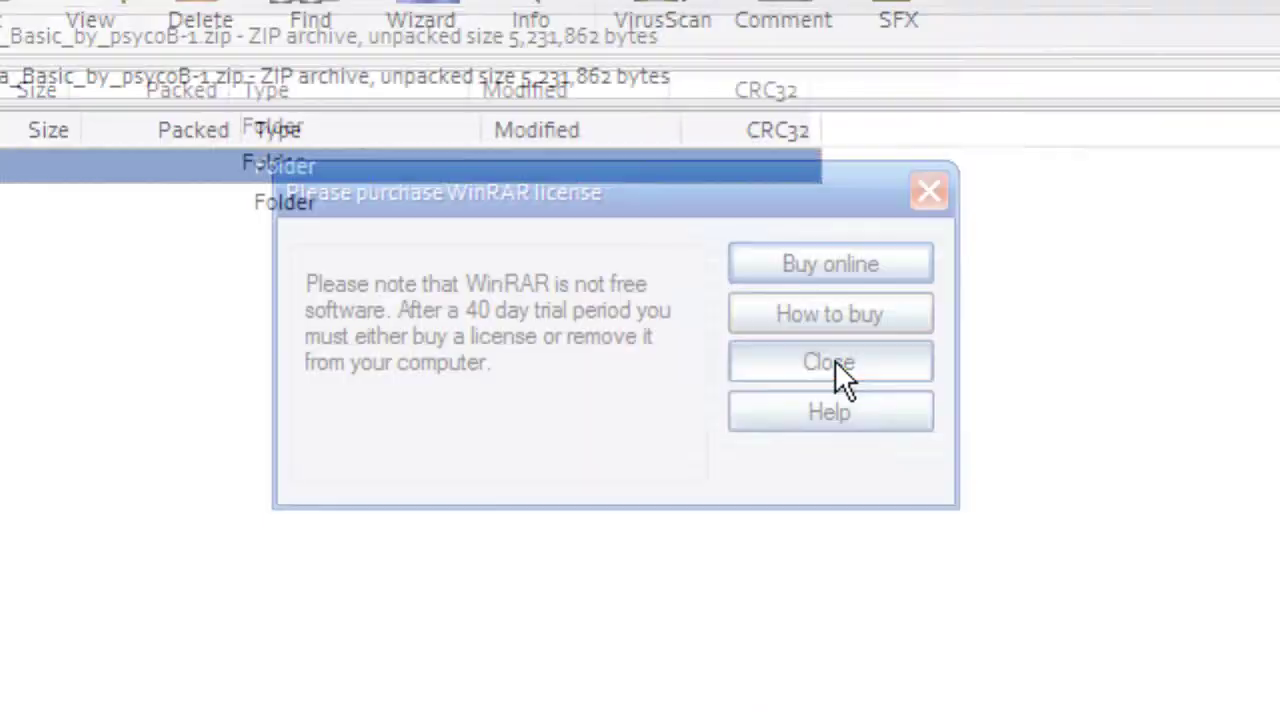
left_click(833, 362)
Step: Extract the Royale theme archive to the Desktop, keeping the default update and overwrite modes
left_click(491, 205)
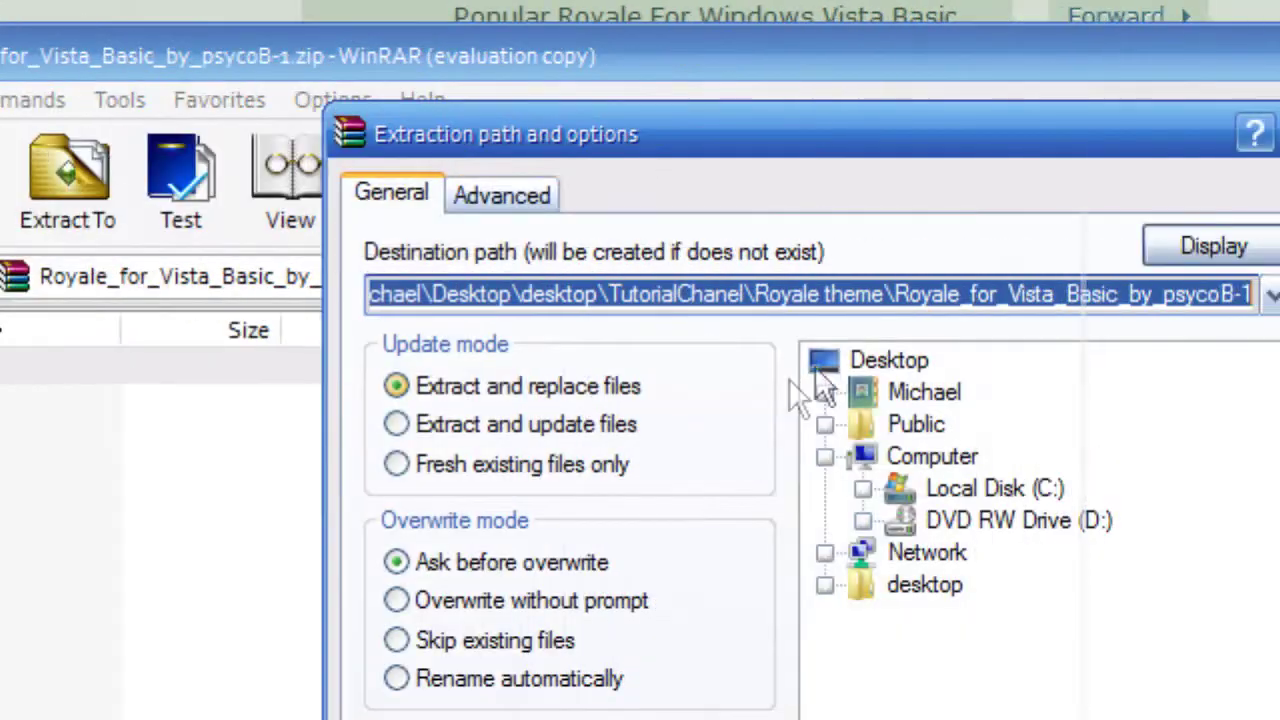
left_click(1260, 362)
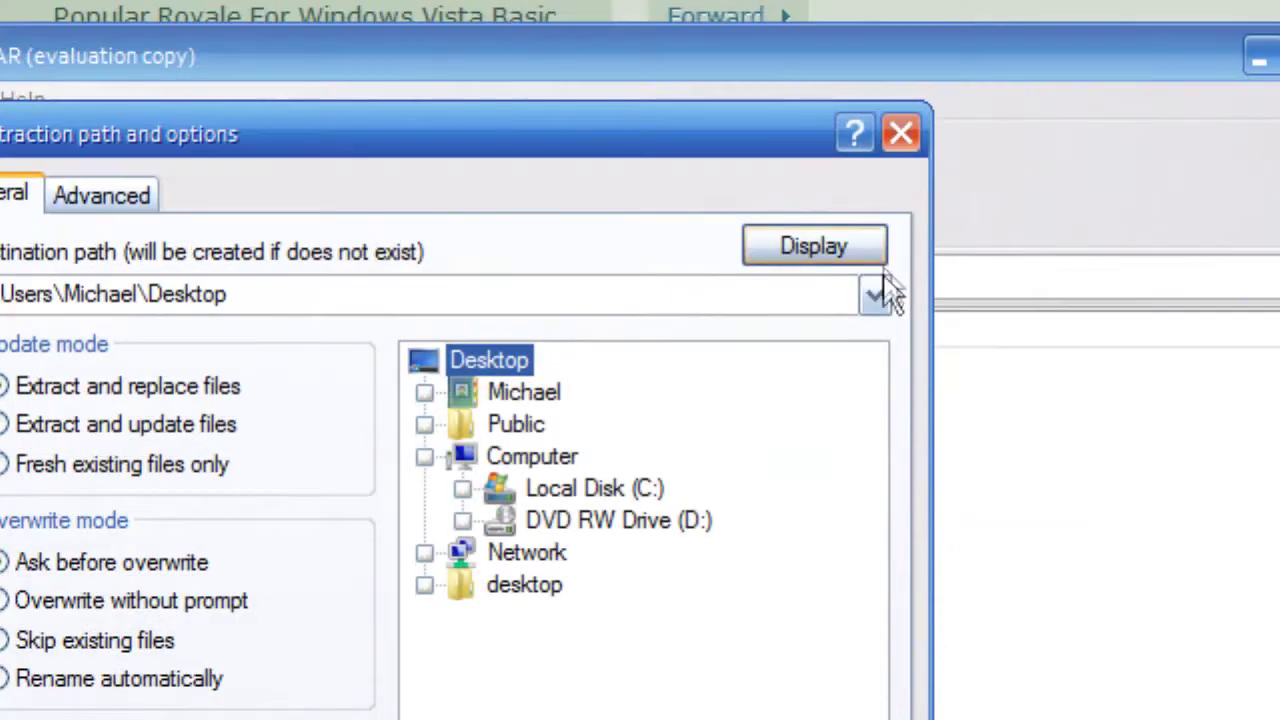
left_click(876, 295)
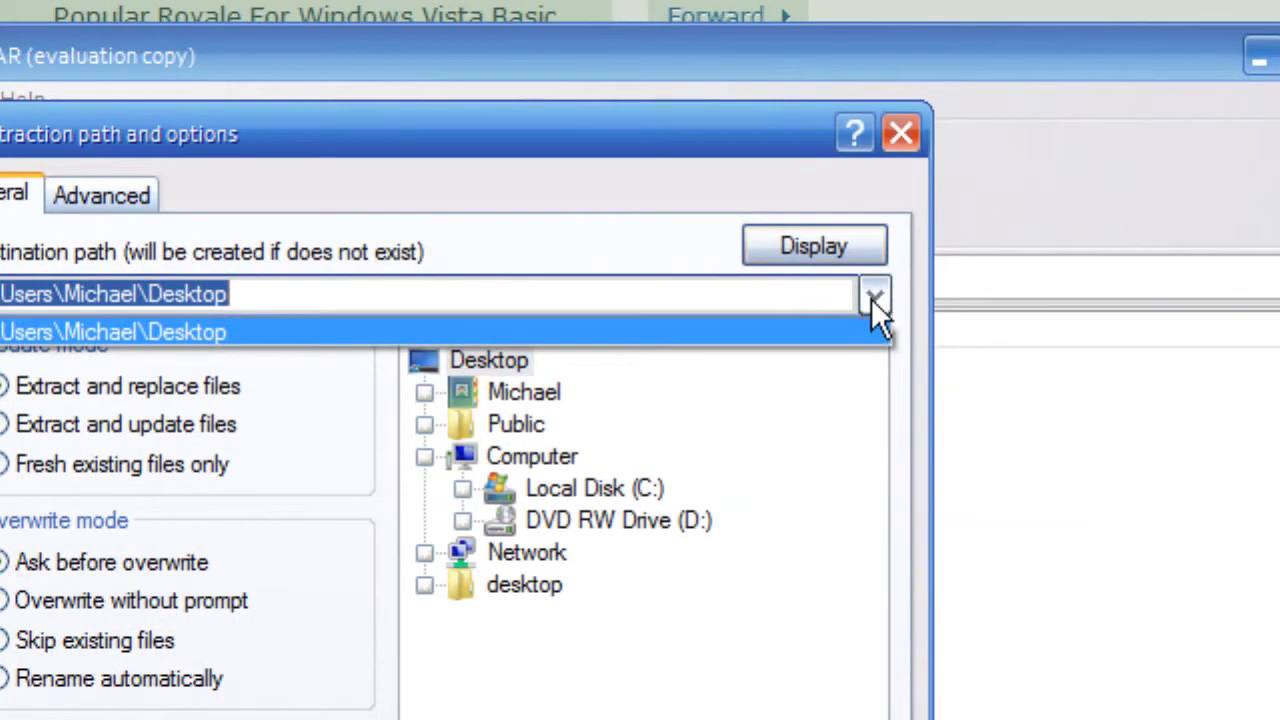
left_click(871, 298)
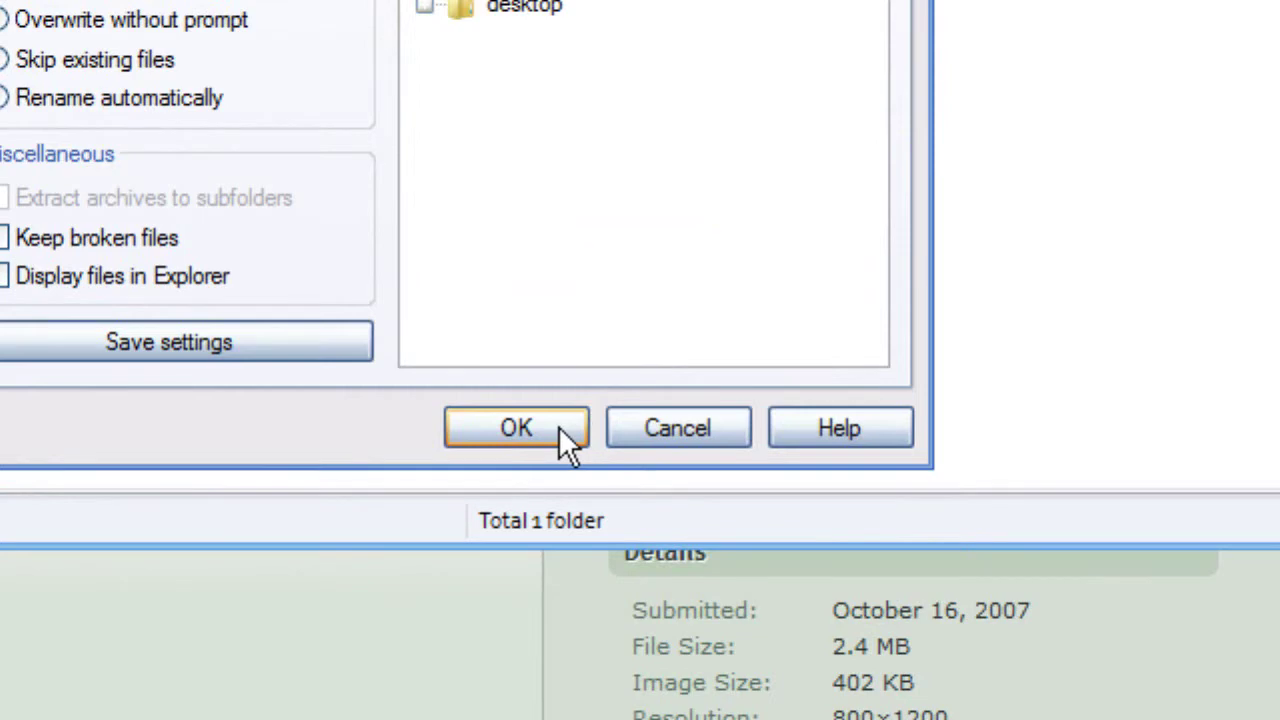
left_click(558, 428)
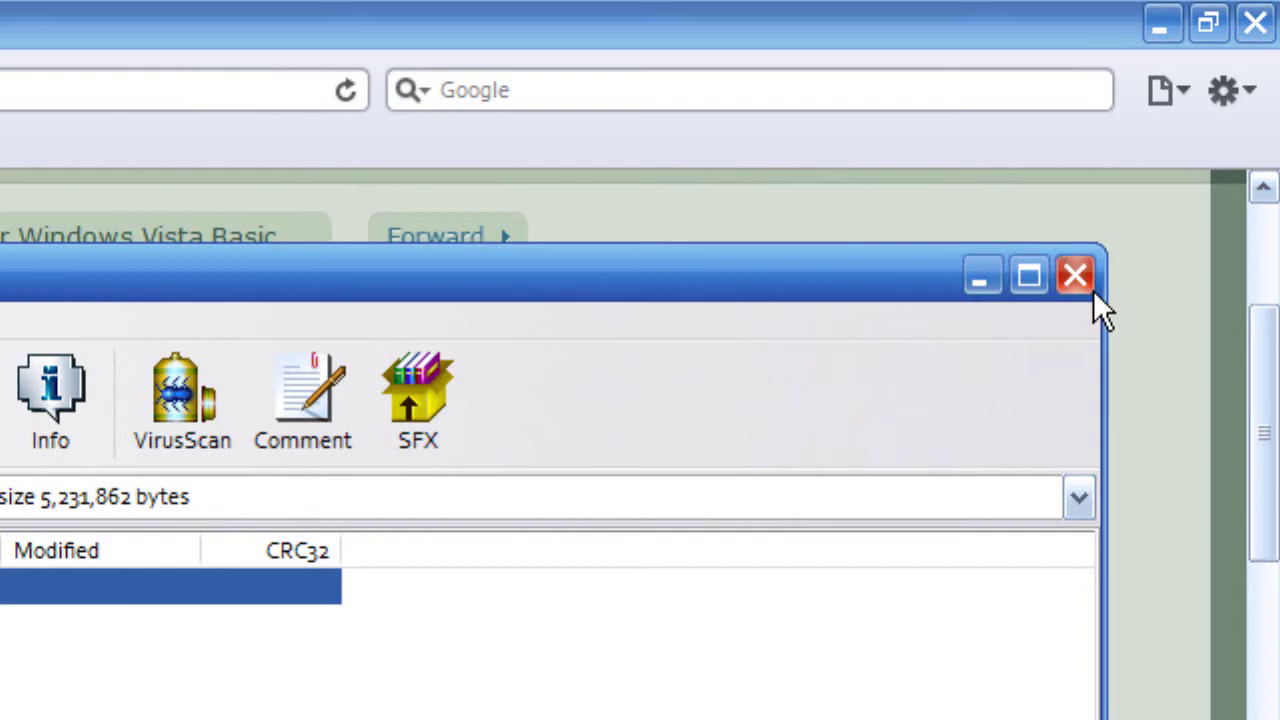
Step: Close the WinRAR window and the browser to return to the desktop with the extracted Royale folder
left_click(1090, 288)
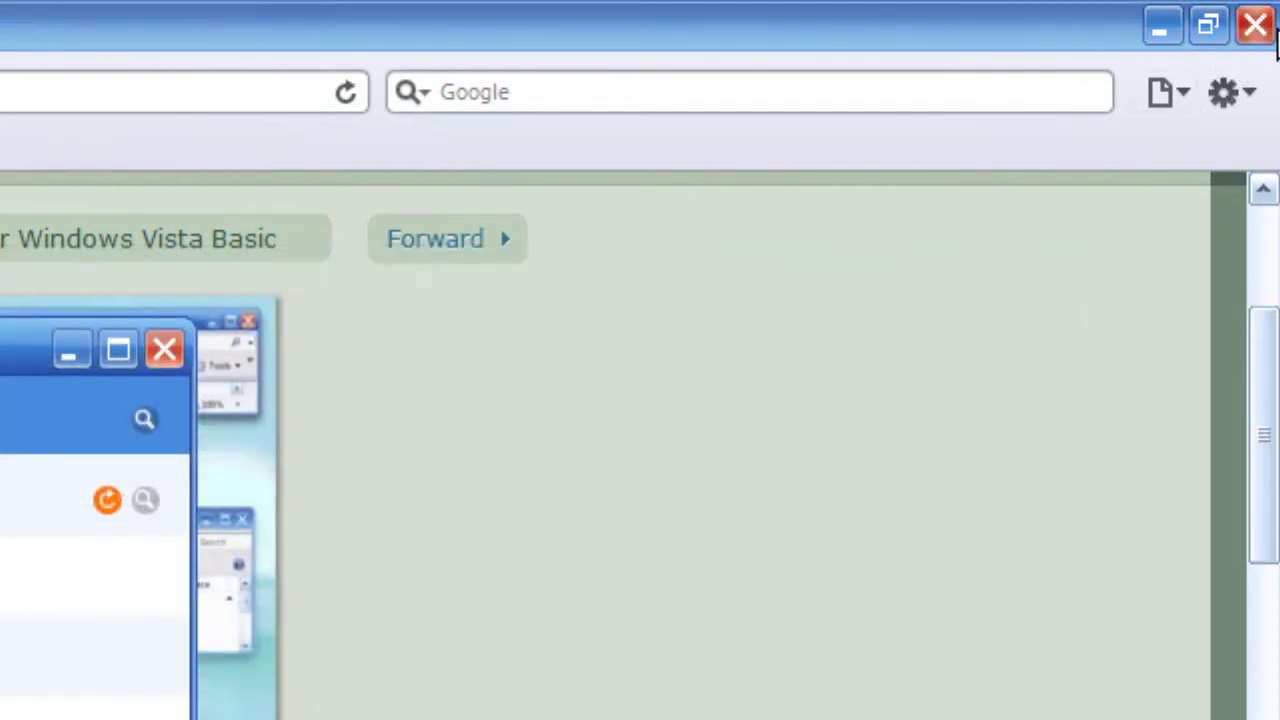
left_click(1254, 22)
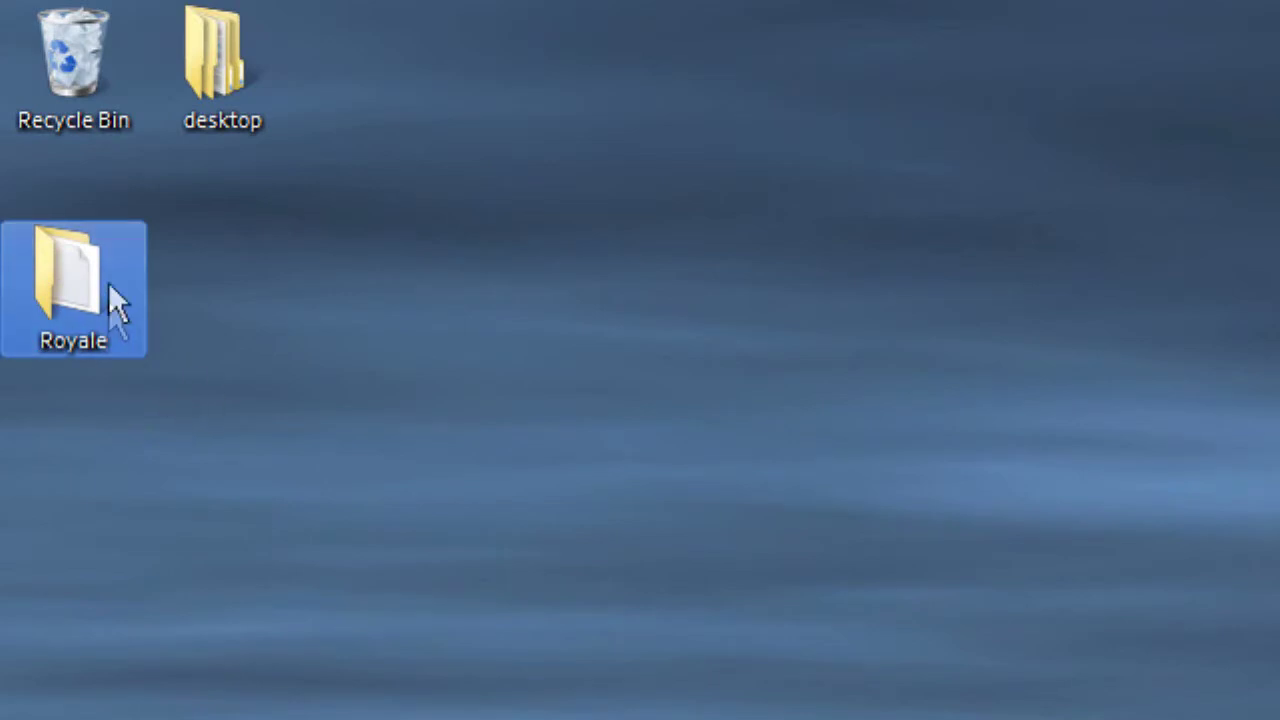
left_click_drag(208, 404, 346, 200)
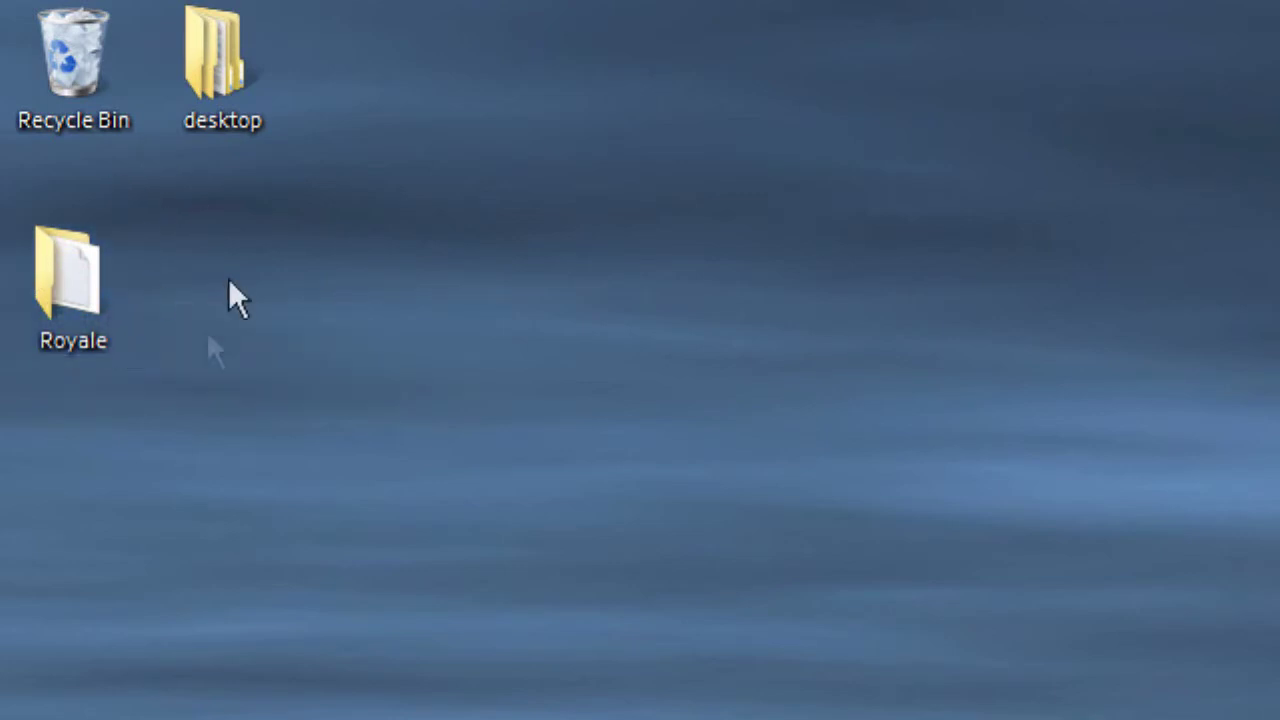
Step: Launch TuneUp Utilities 2009 from the "aplication" folder inside the "desktop" folder and close the folder window
double_click(217, 63)
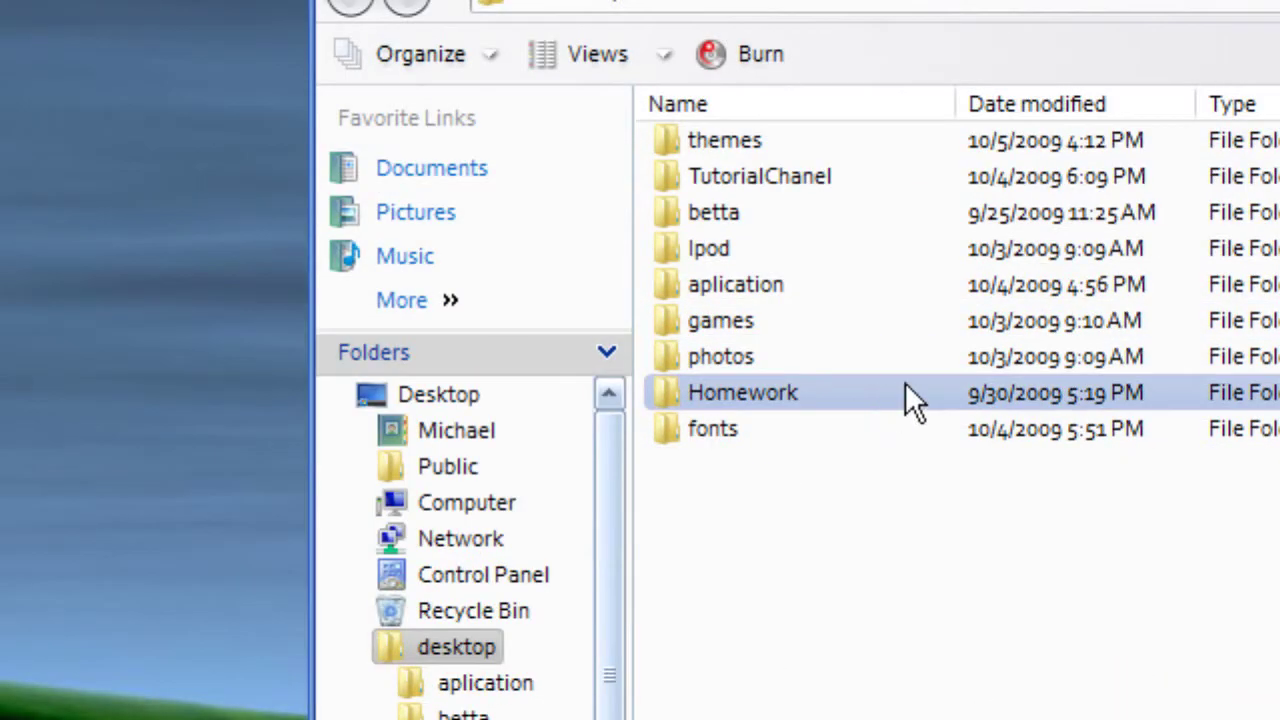
double_click(777, 286)
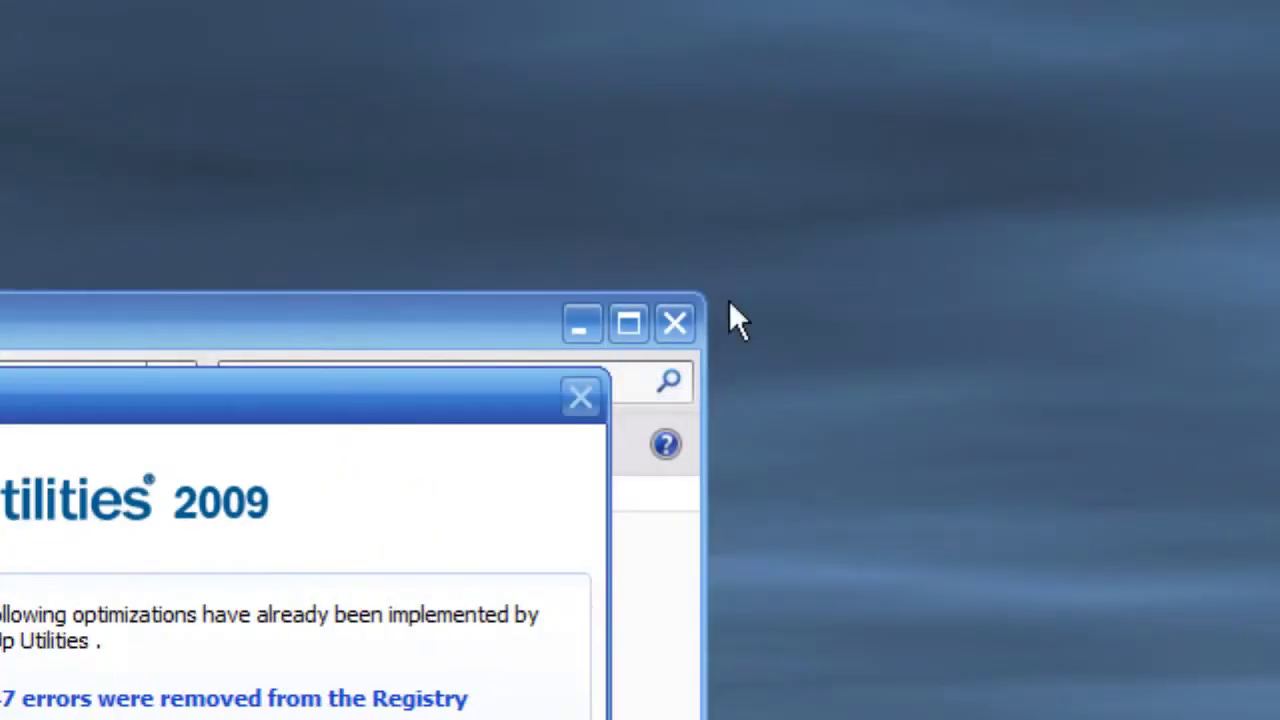
left_click(676, 324)
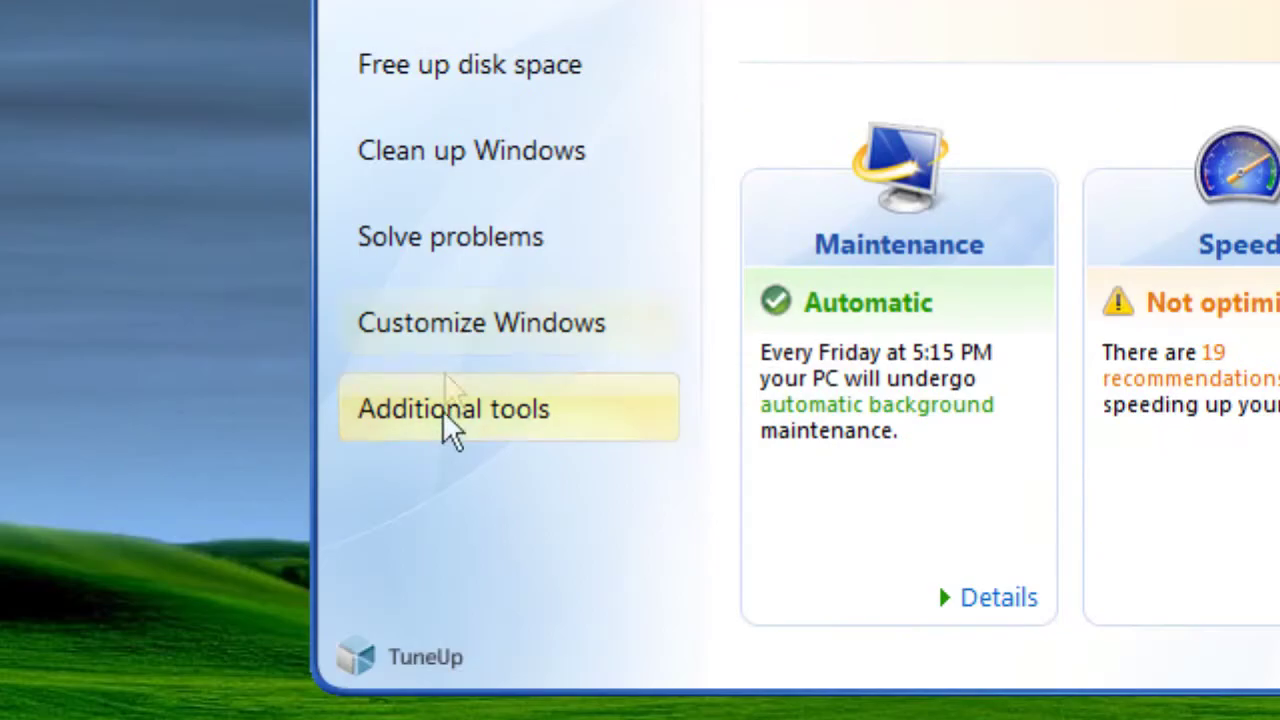
Step: Open TuneUp Styler from the Customize Windows section and show its Visual style settings
left_click(444, 338)
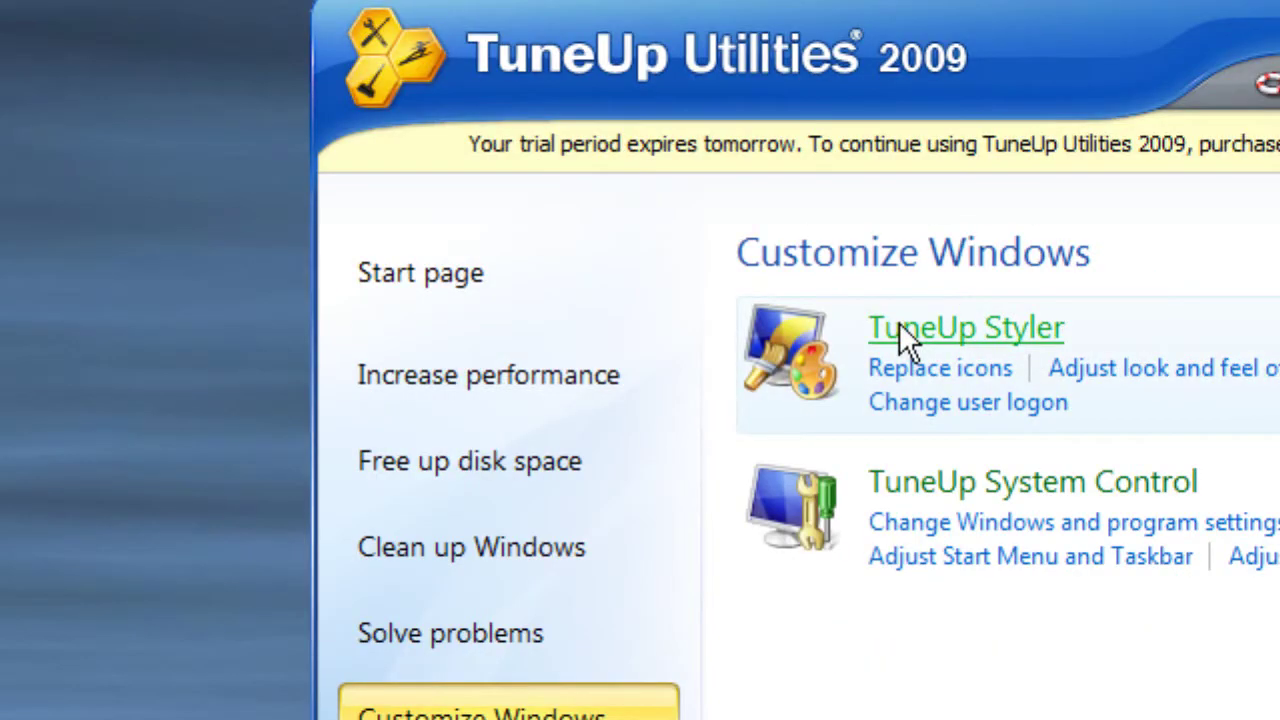
left_click(899, 322)
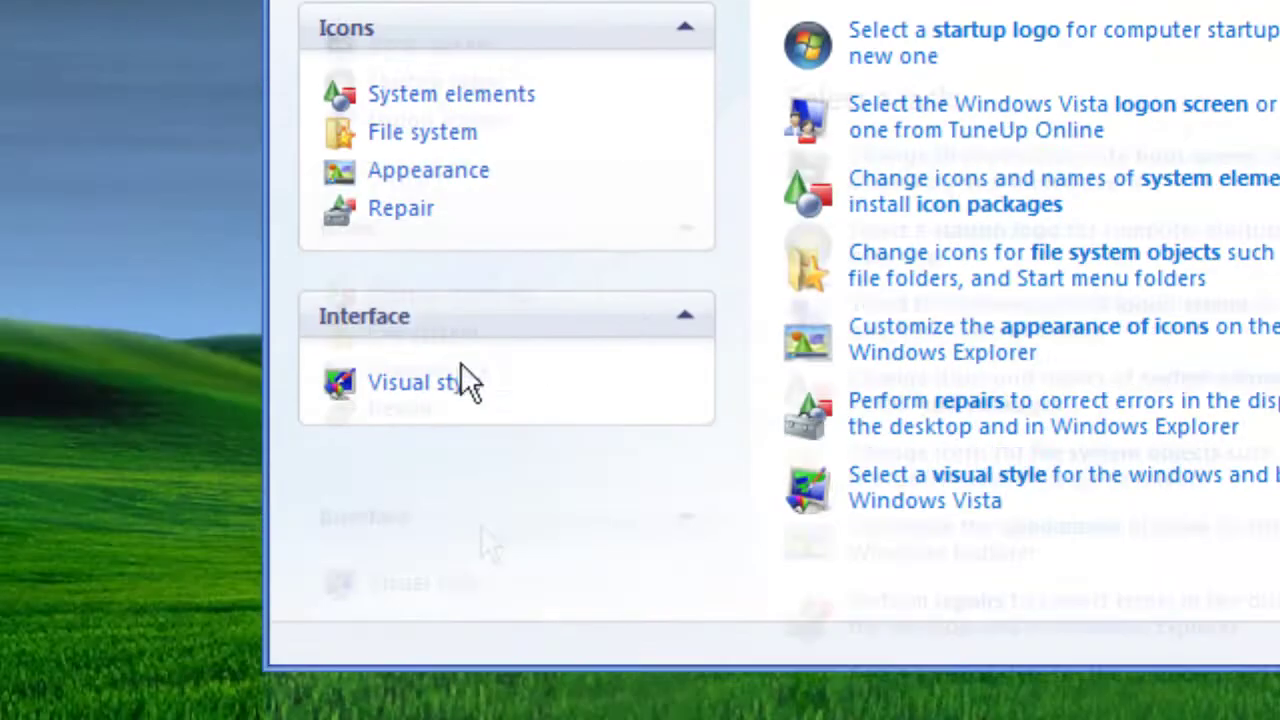
left_click(443, 382)
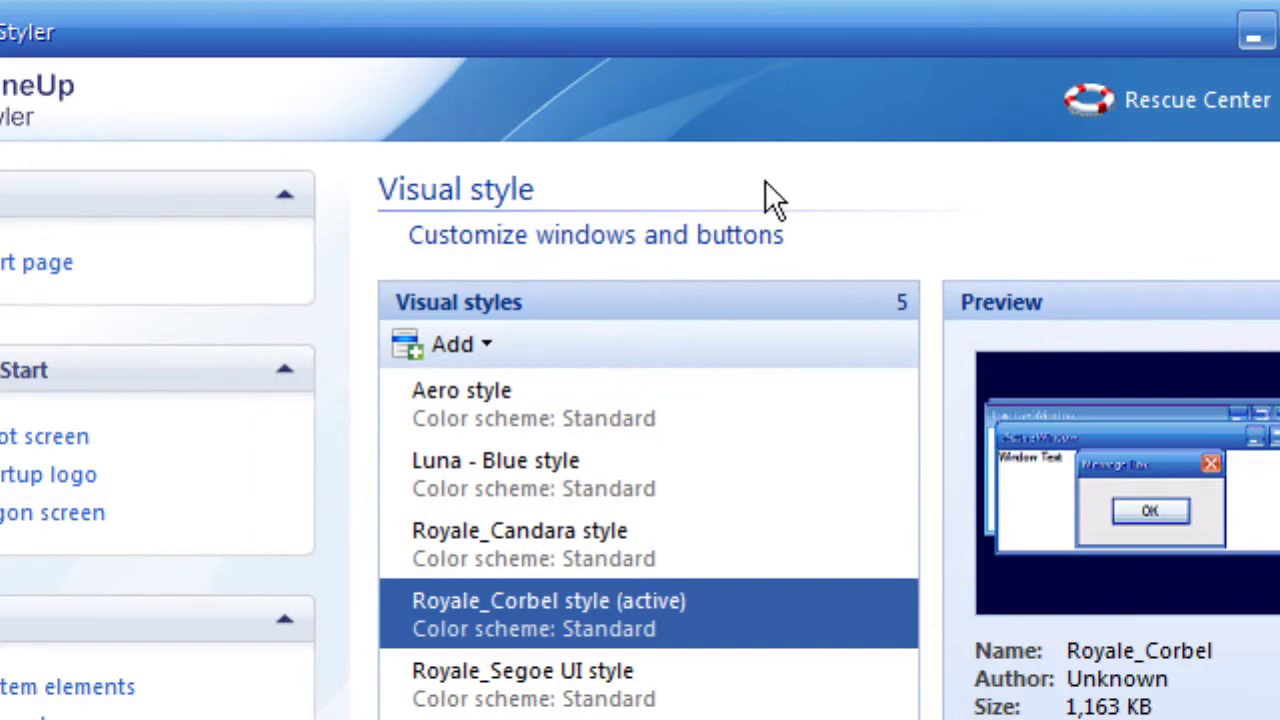
Step: Start loading a visual style from a file, dismiss the location error and browse to the Royale folder on the Desktop
left_click(466, 348)
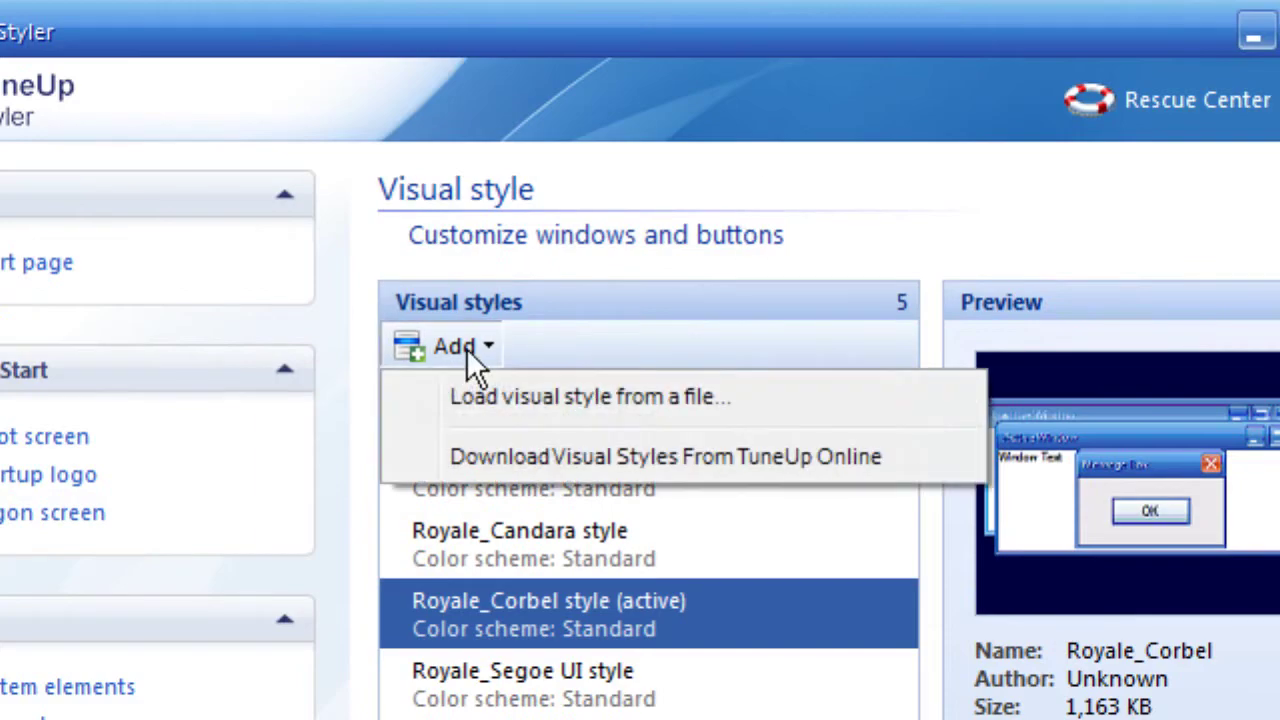
left_click(522, 412)
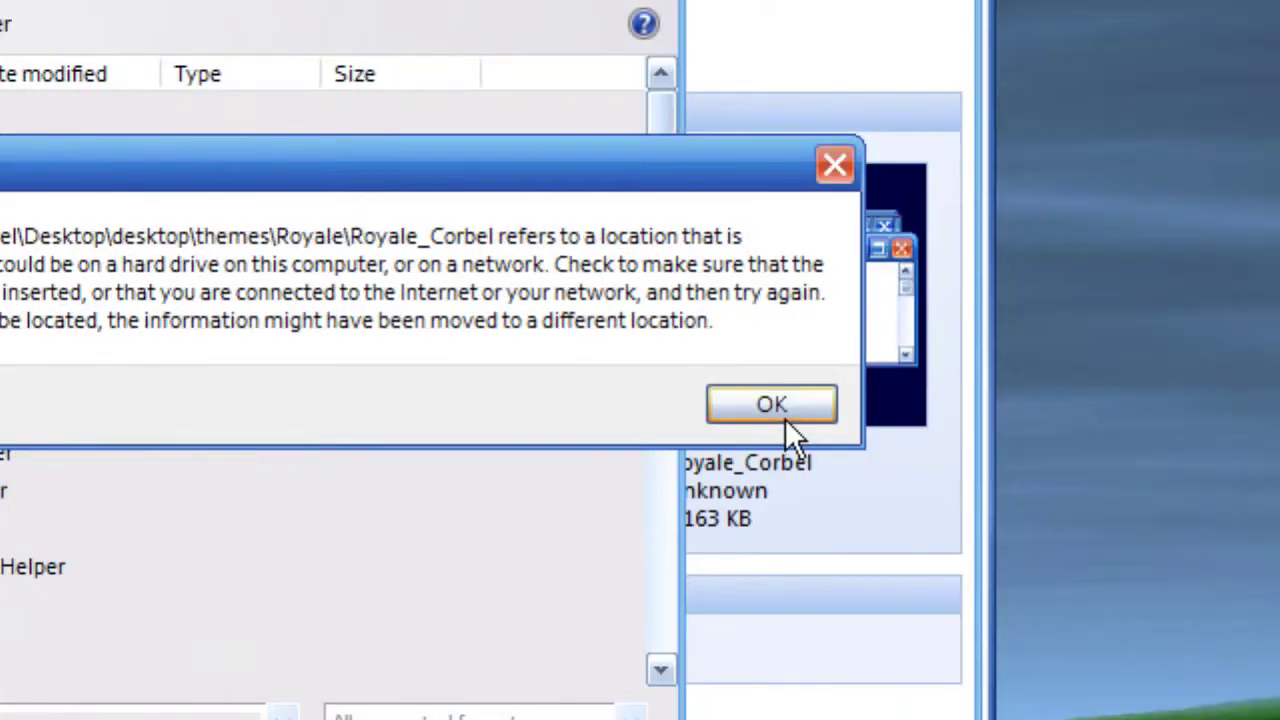
left_click(716, 410)
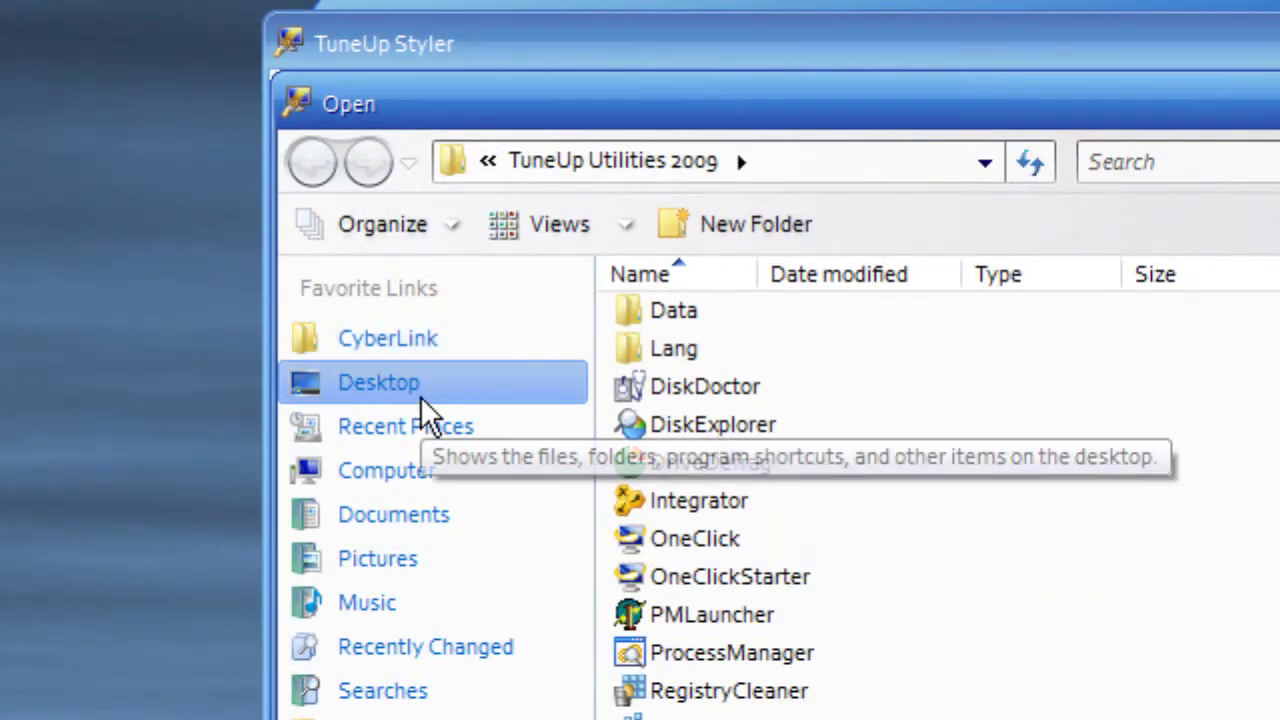
left_click(420, 400)
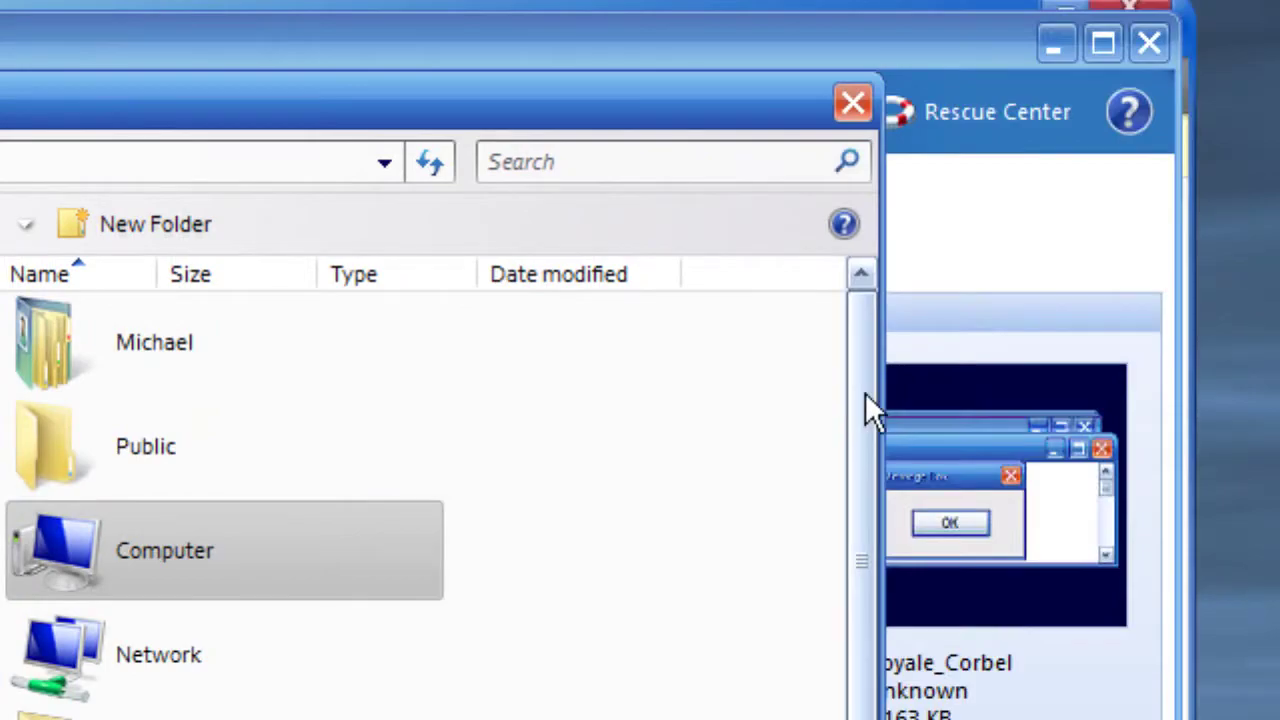
left_click_drag(866, 409, 845, 540)
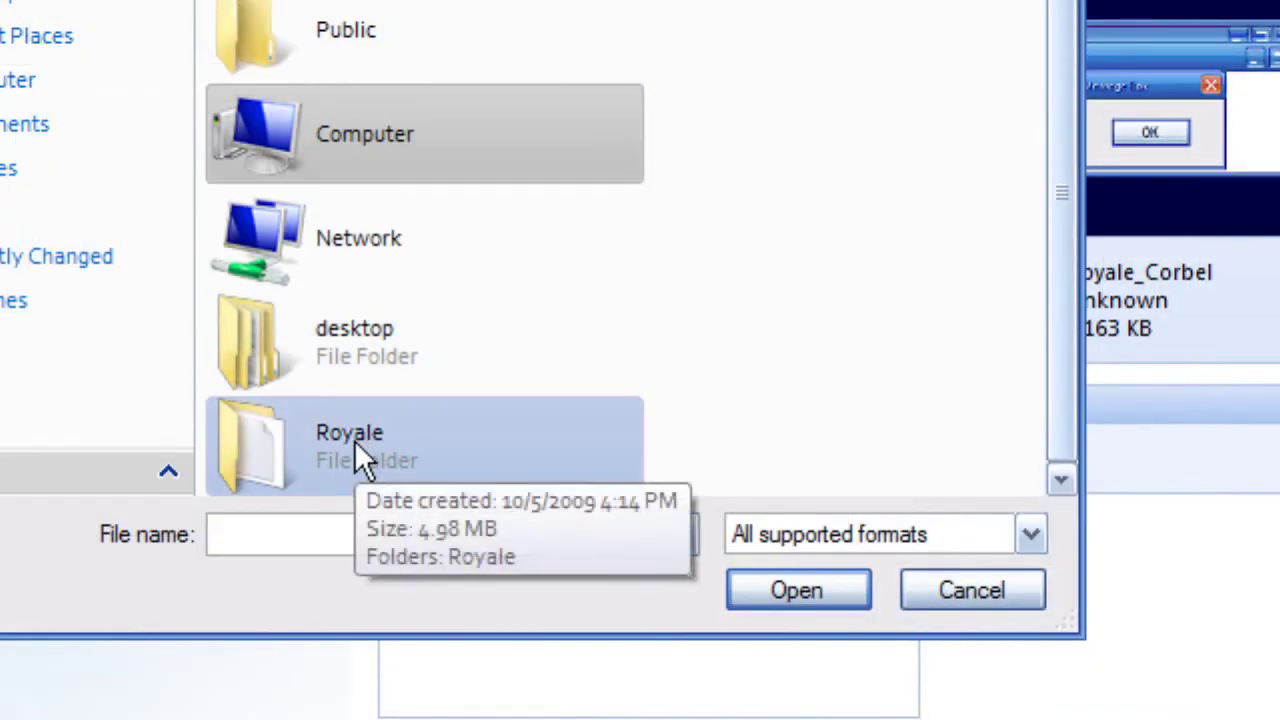
left_click(354, 440)
double_click(356, 450)
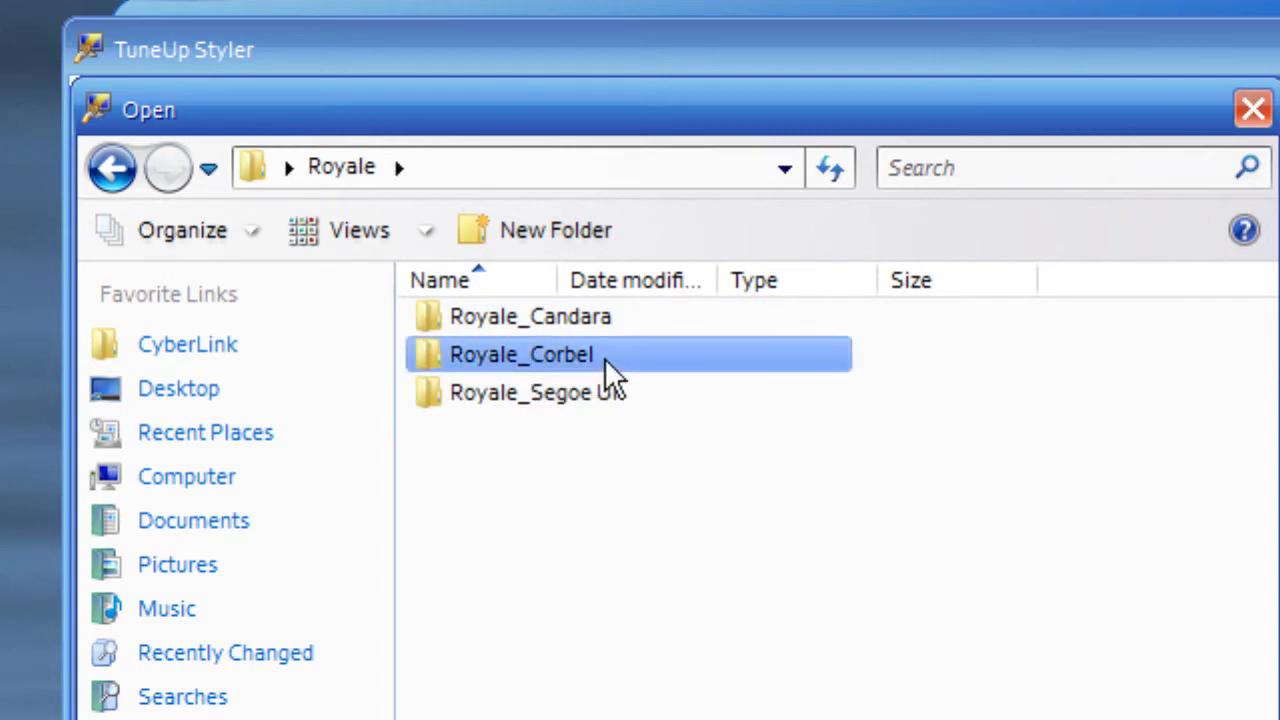
Step: Load the Royale_Corbel style file from the Royale_Corbel folder into the visual styles
double_click(604, 358)
left_click(558, 392)
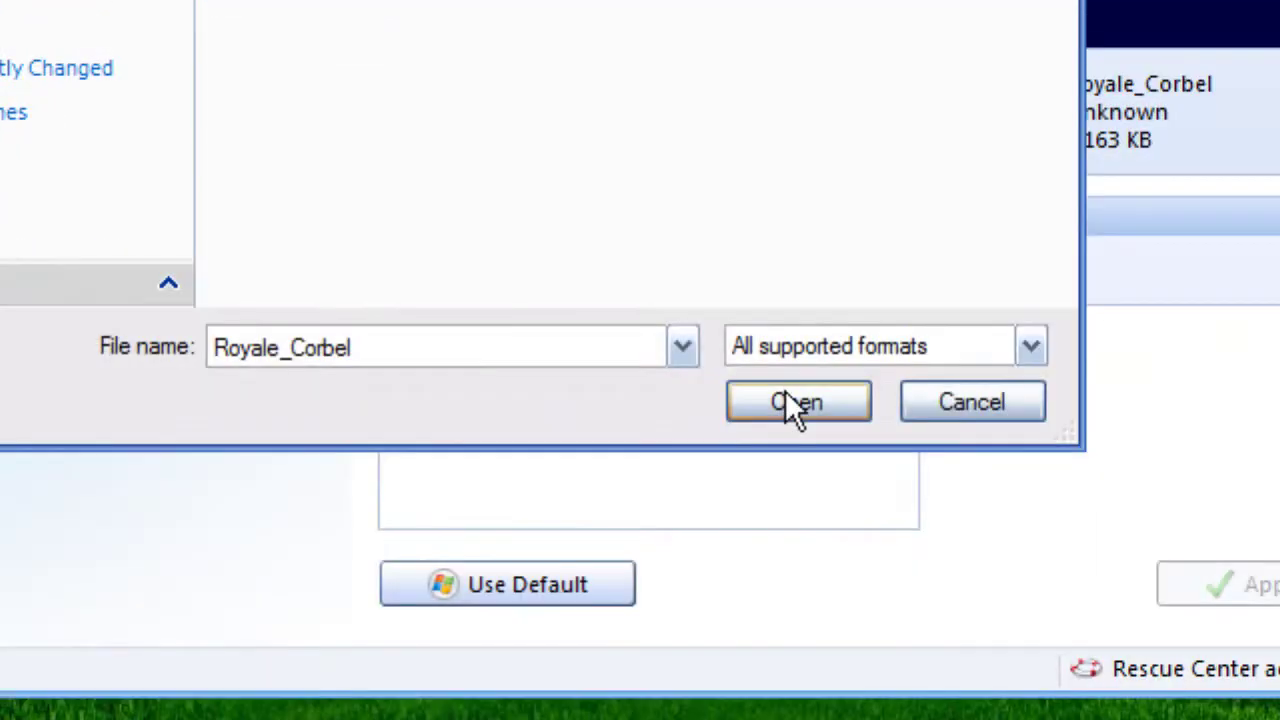
left_click(785, 392)
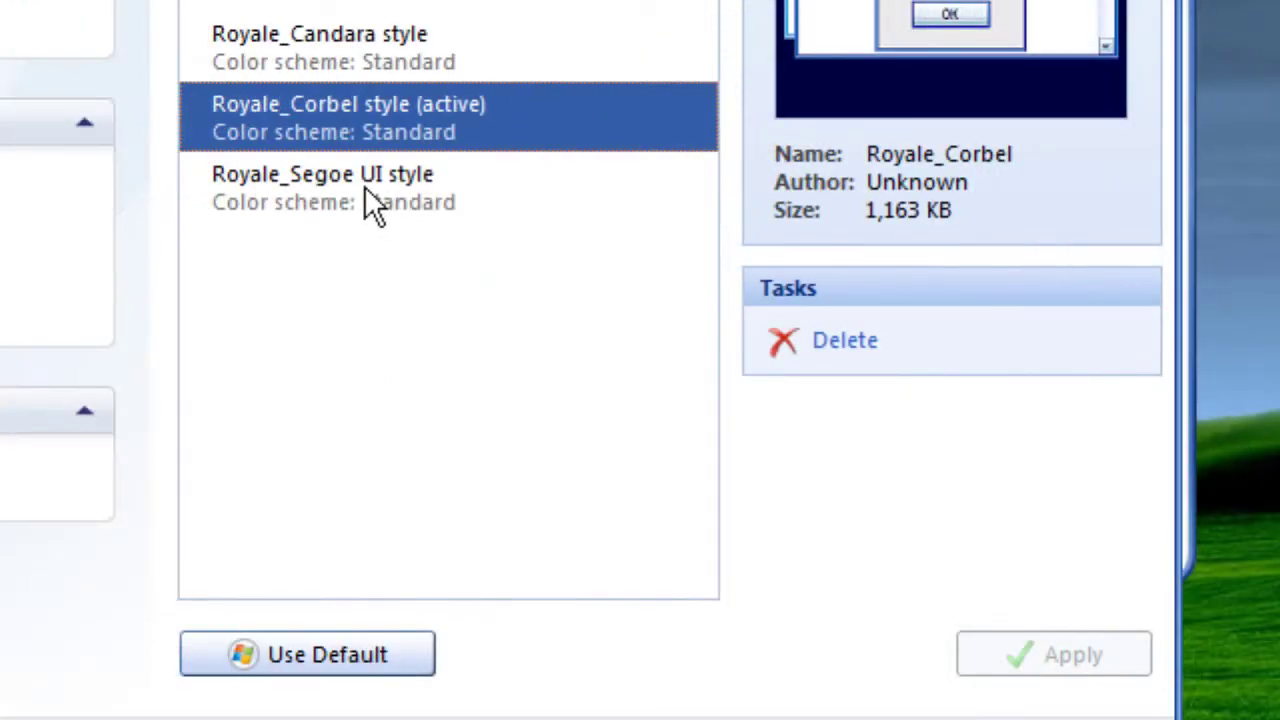
Step: Apply the Royale_Segoe UI visual style and check the new look in the Start menu
left_click(364, 186)
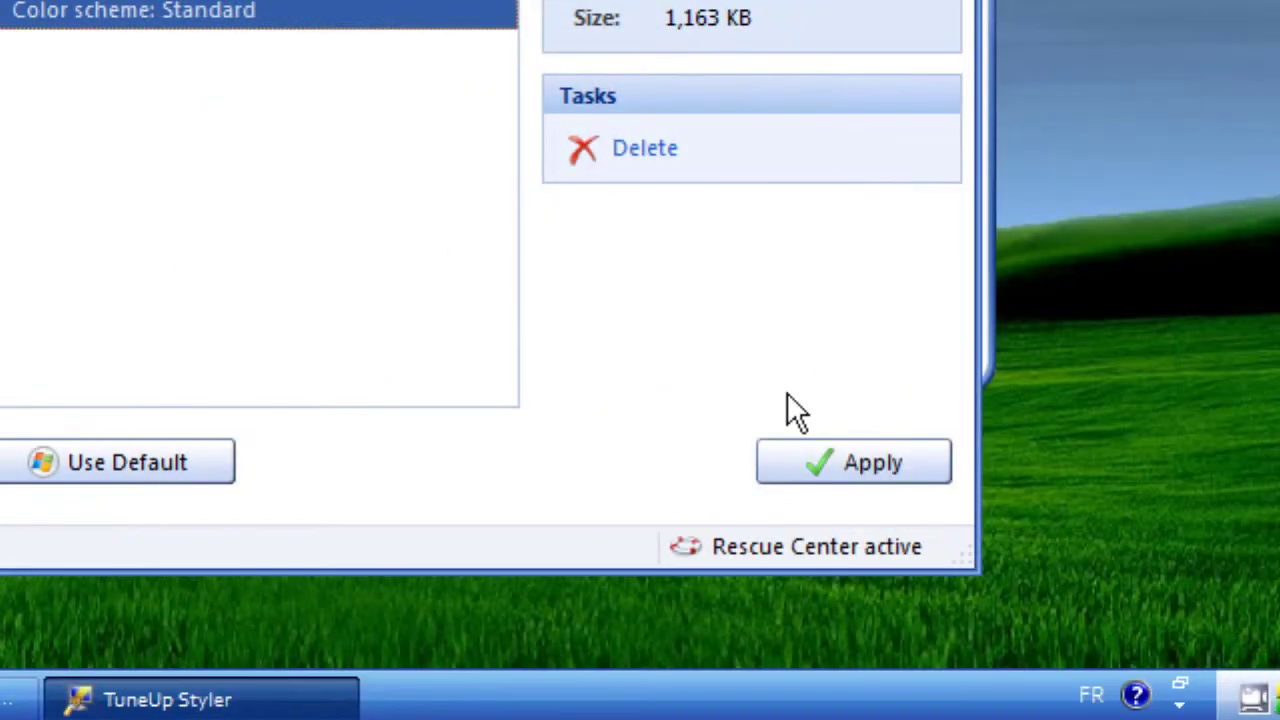
left_click(1057, 660)
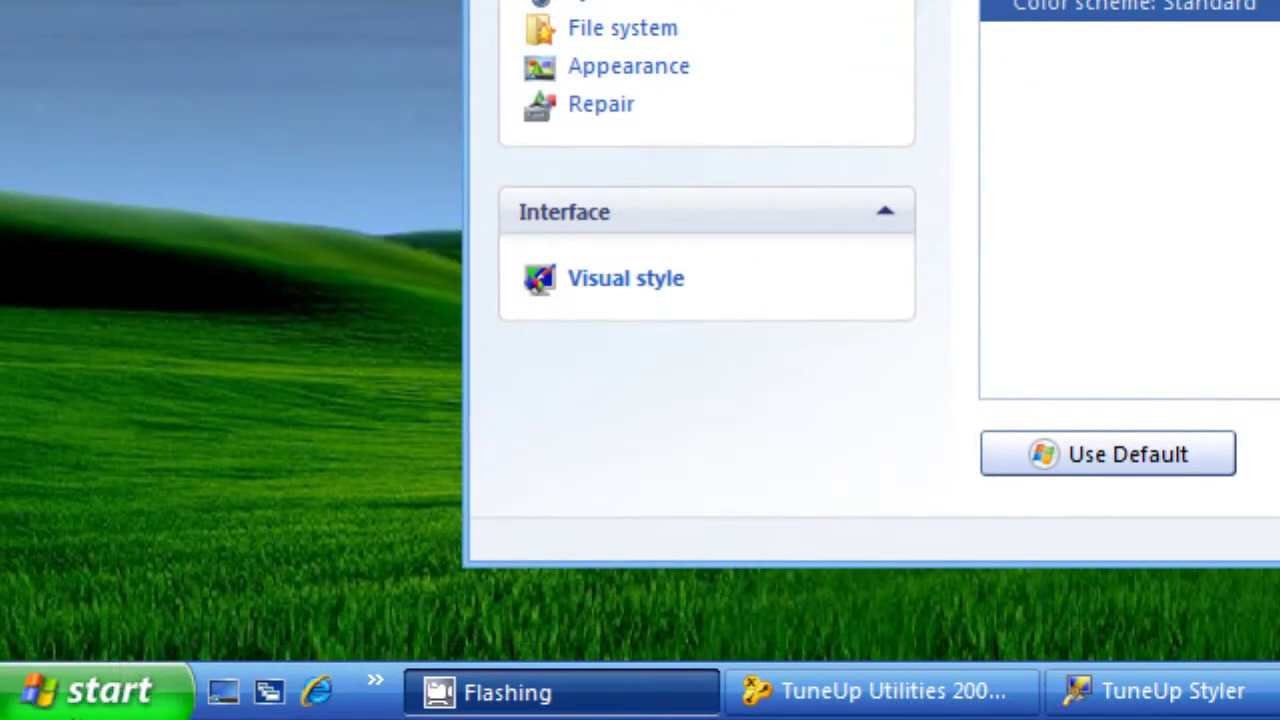
left_click(86, 689)
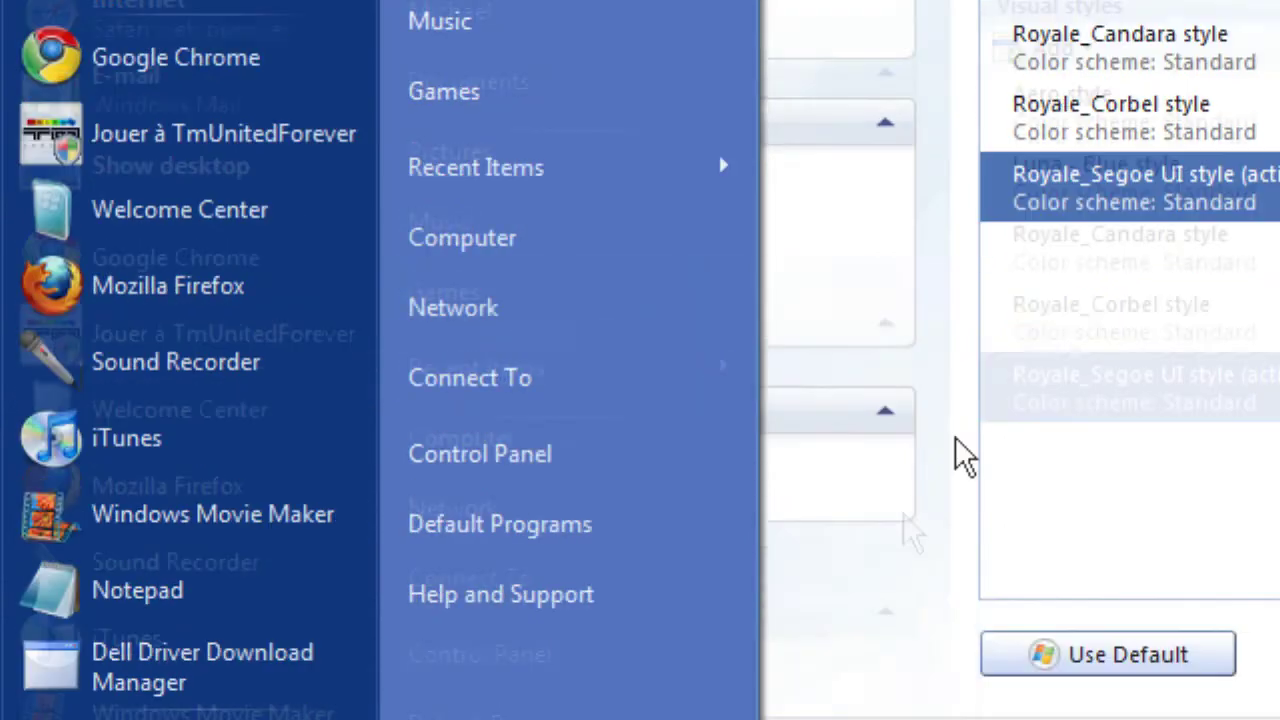
Step: Close the Start menu and TuneUp Styler, and open the Window Color and Appearance settings in Windows Personalization
left_click(957, 654)
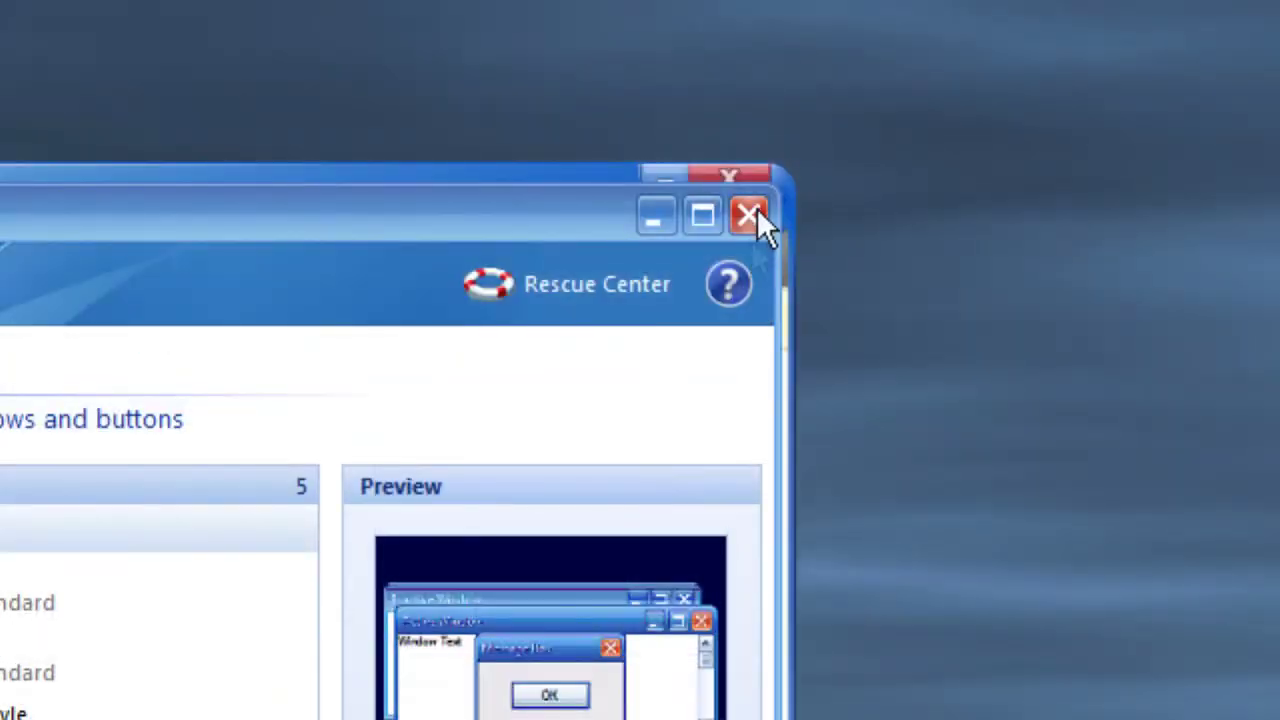
left_click(757, 208)
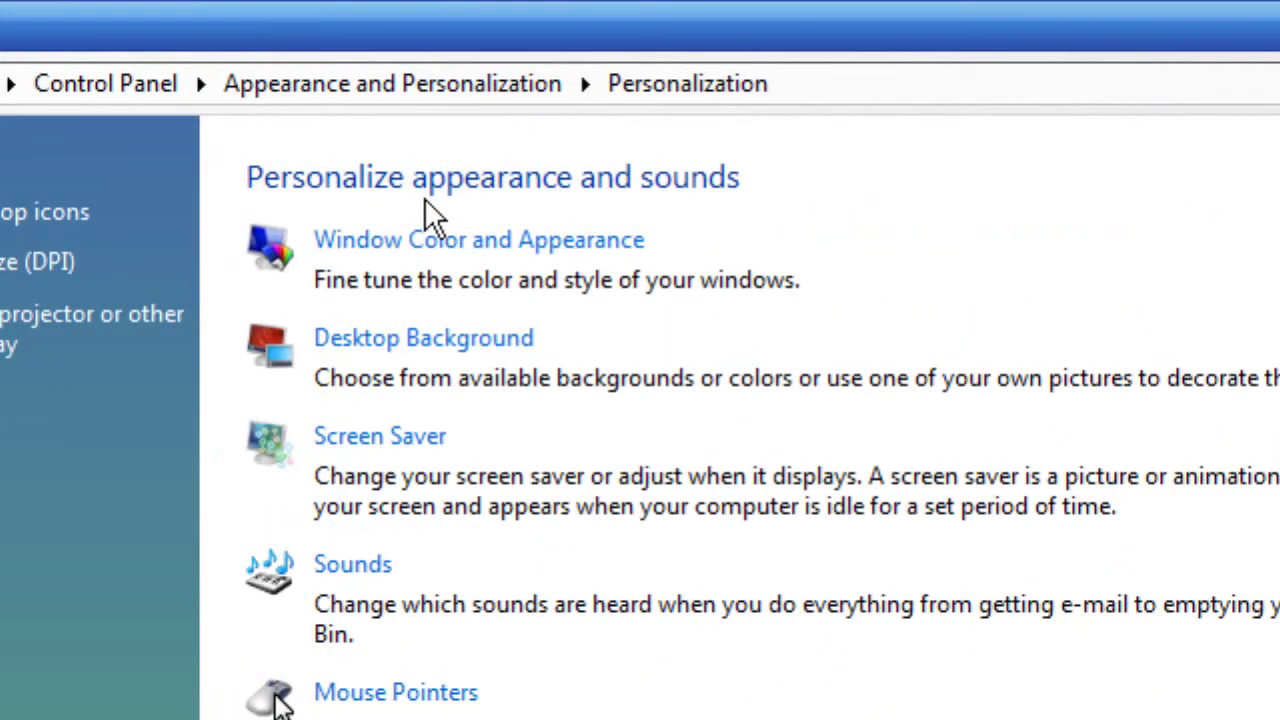
left_click(430, 242)
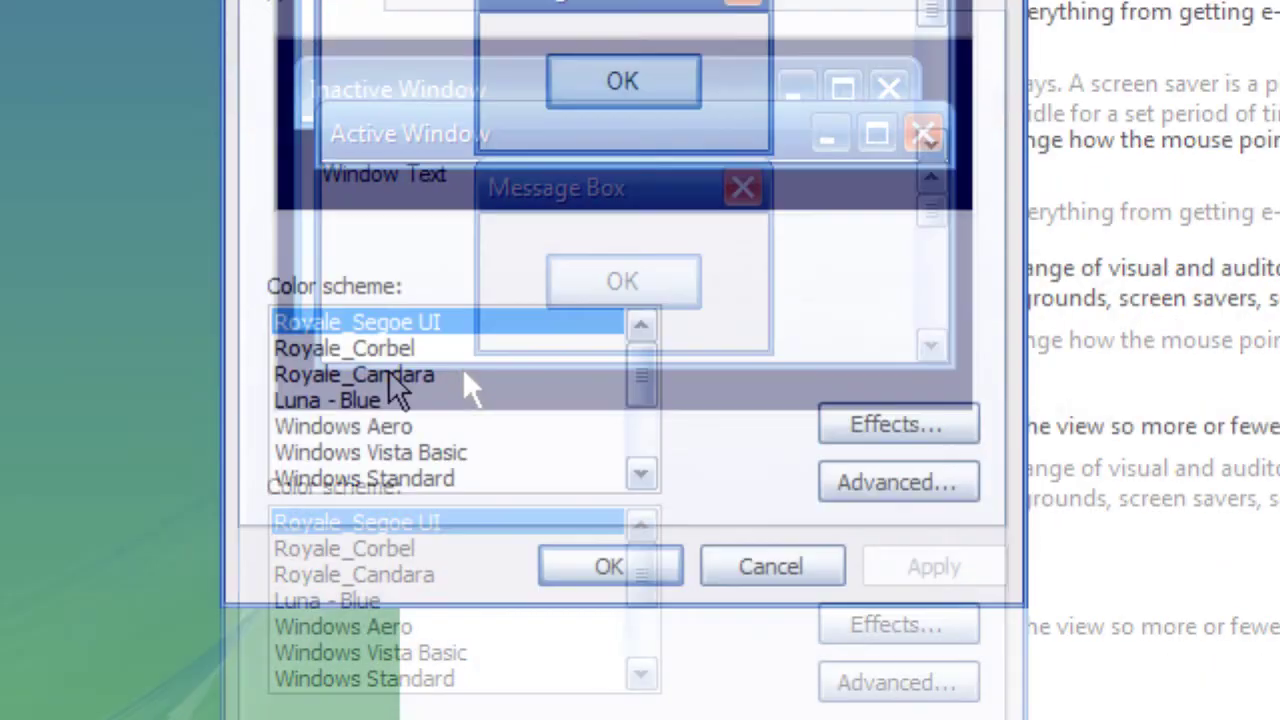
Step: Preview the Royale_Corbel color scheme, and apply the Royale_Candara color scheme to Windows
left_click(390, 350)
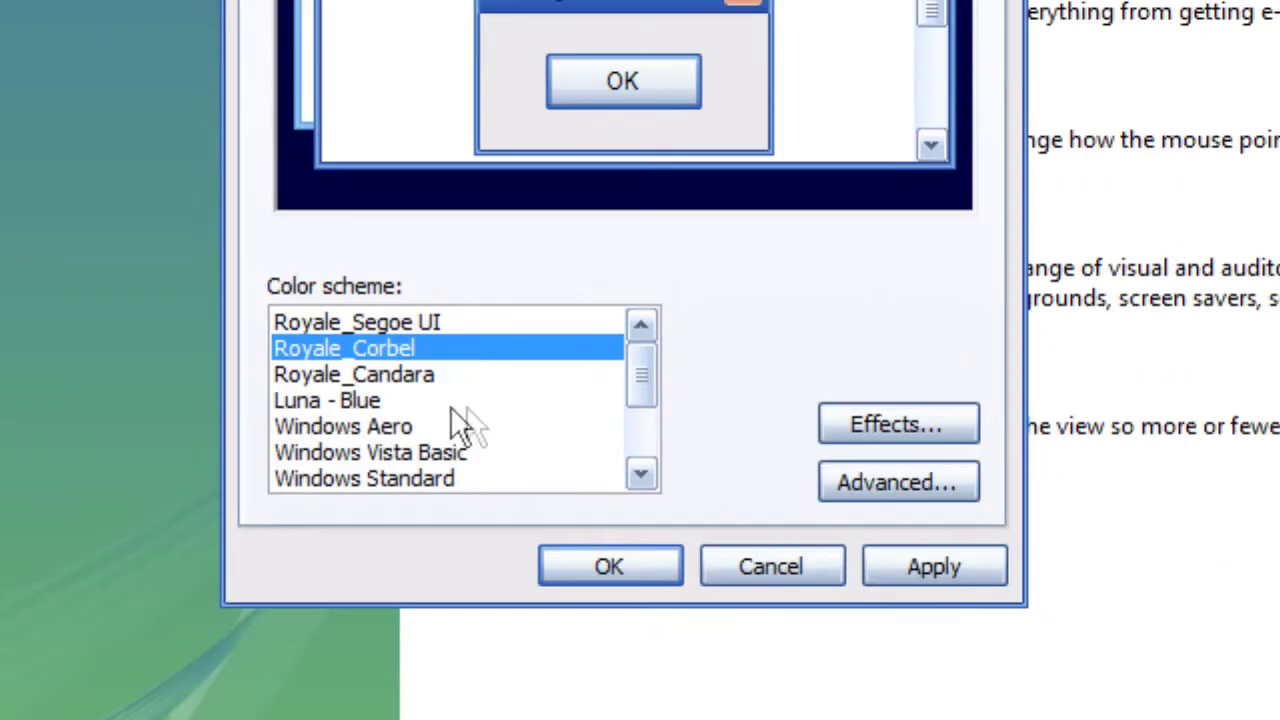
left_click(408, 578)
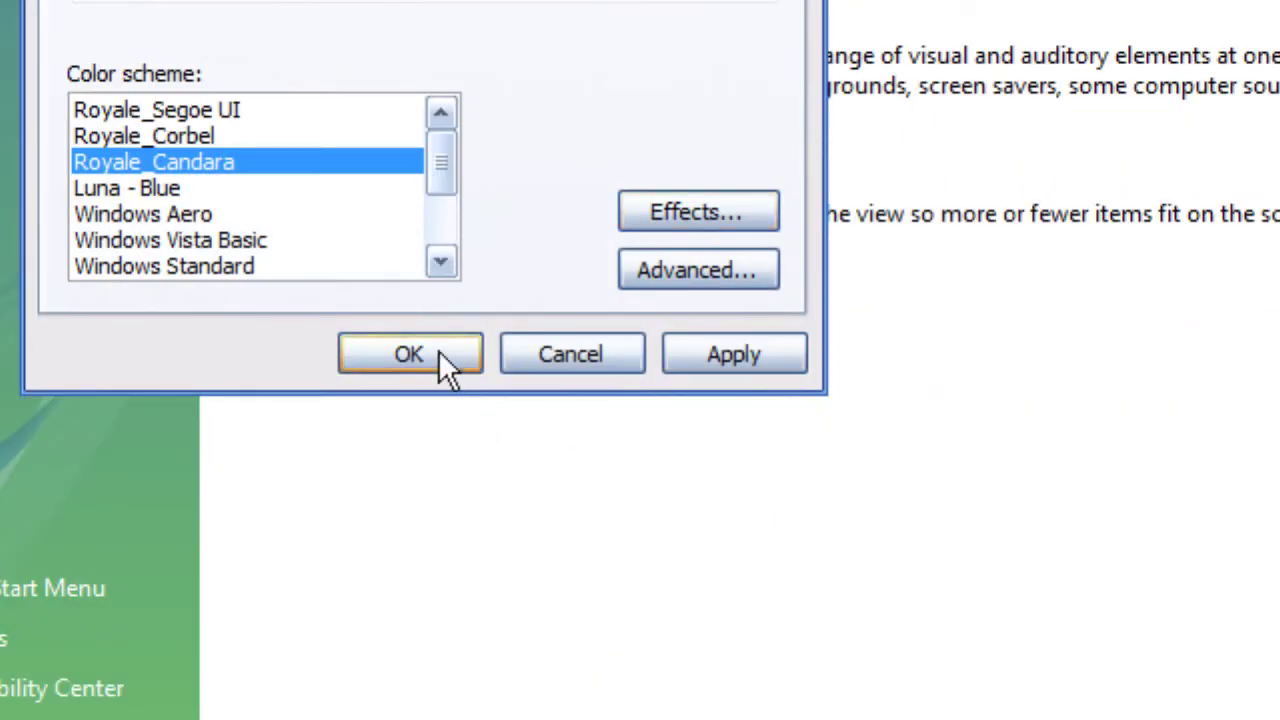
left_click(440, 352)
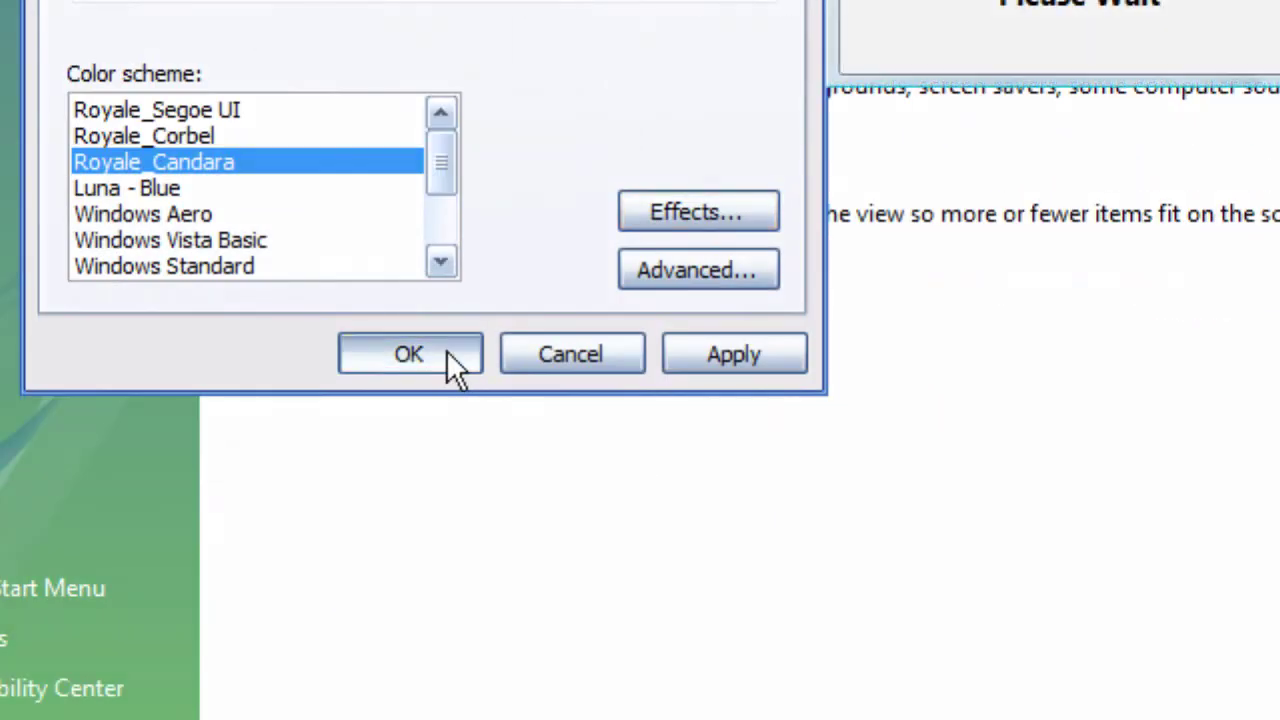